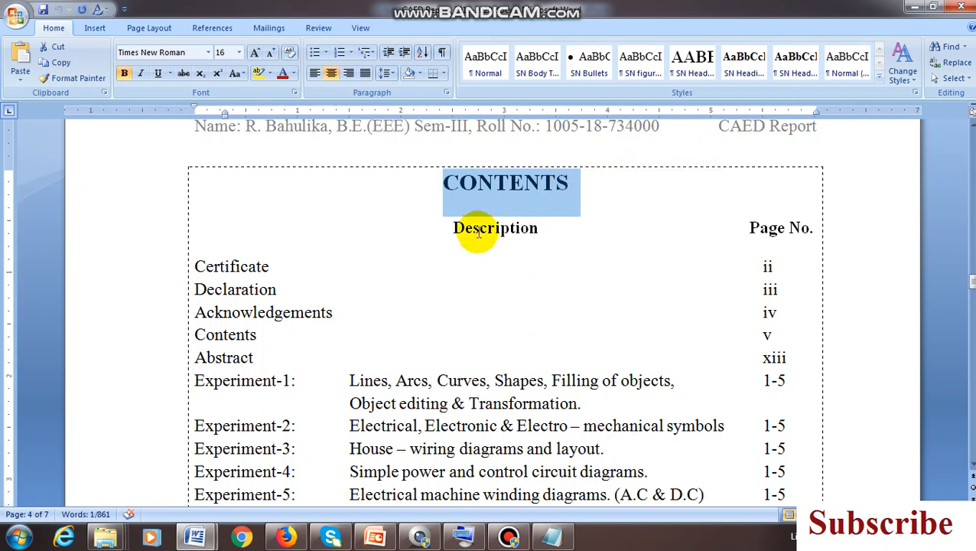
Examine the report's contents page: its column headings, the front-matter entries from Certificate to Abstract, and the experiment list
{"action": "left_click", "coordinate": [775, 227]}
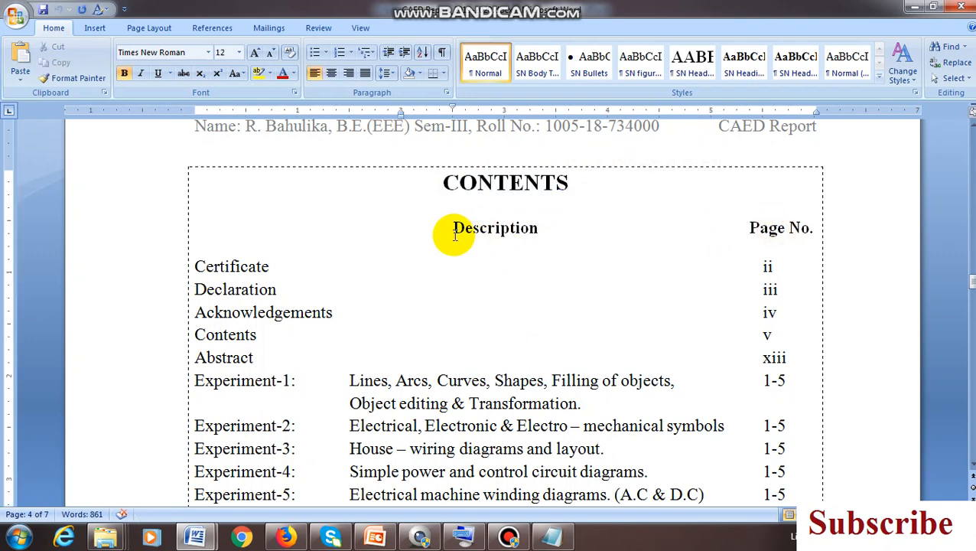
{"action": "scroll", "coordinate": [284, 375], "scroll_direction": "down", "scroll_amount": 1}
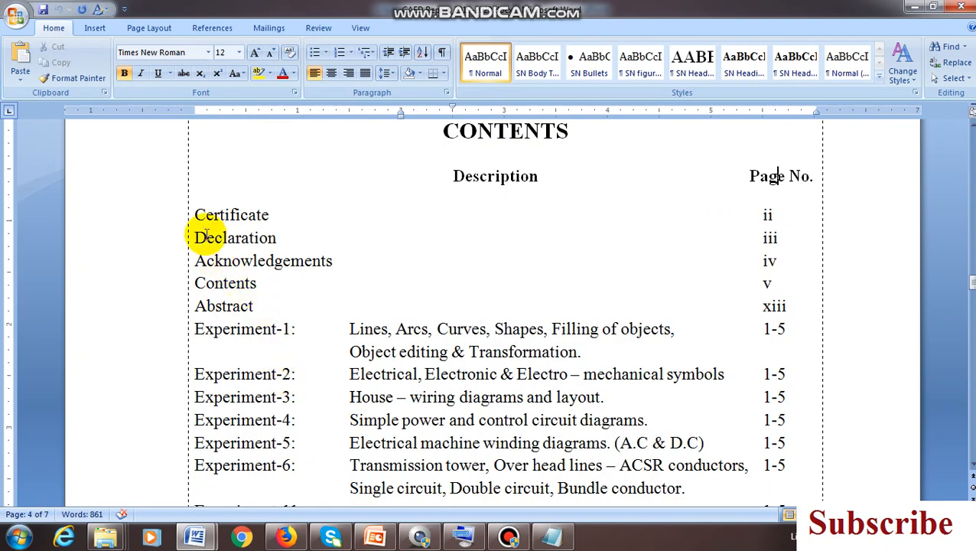
{"action": "left_click_drag", "start_coordinate": [196, 214], "coordinate": [274, 215]}
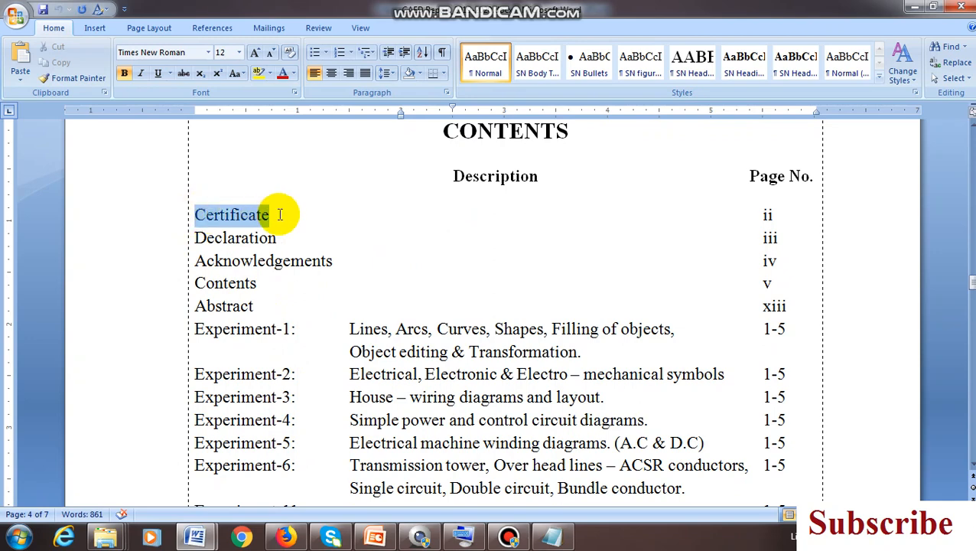
{"action": "left_click", "coordinate": [268, 238]}
{"action": "scroll", "coordinate": [311, 331], "scroll_direction": "up", "scroll_amount": 5}
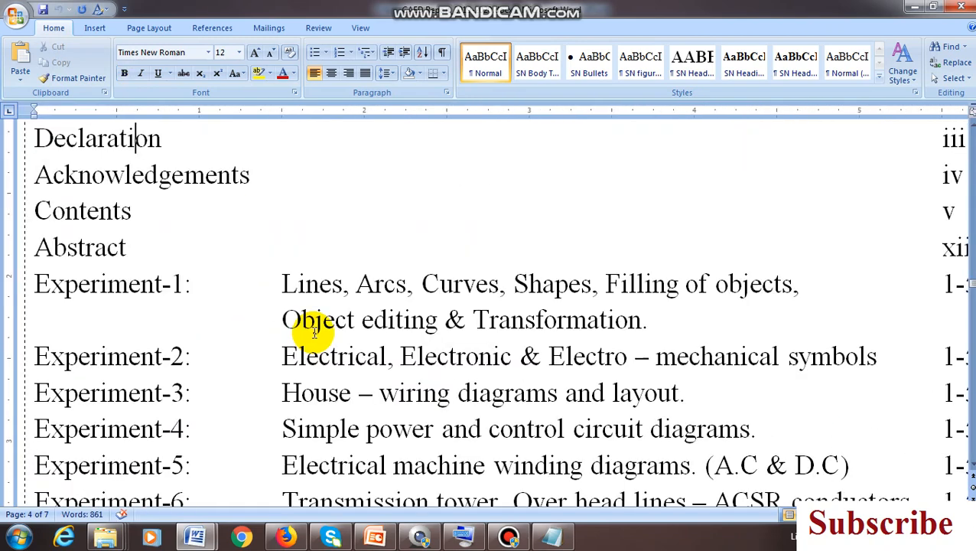
{"action": "scroll", "coordinate": [355, 379], "scroll_direction": "up", "scroll_amount": 3}
{"action": "left_click_drag", "start_coordinate": [462, 502], "coordinate": [356, 501]}
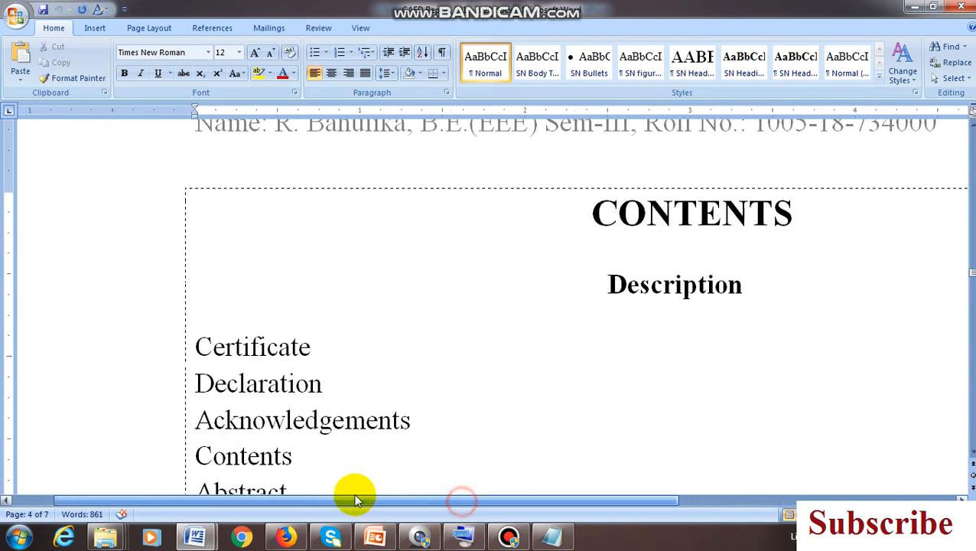
{"action": "scroll", "coordinate": [375, 414], "scroll_direction": "down", "scroll_amount": 3}
{"action": "scroll", "coordinate": [322, 320], "scroll_direction": "up", "scroll_amount": 1}
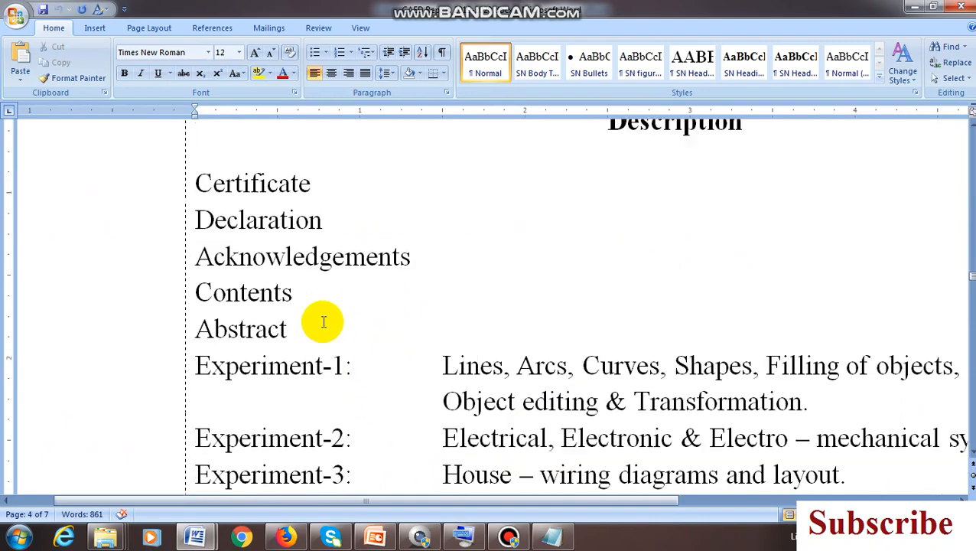
{"action": "left_click", "coordinate": [251, 183]}
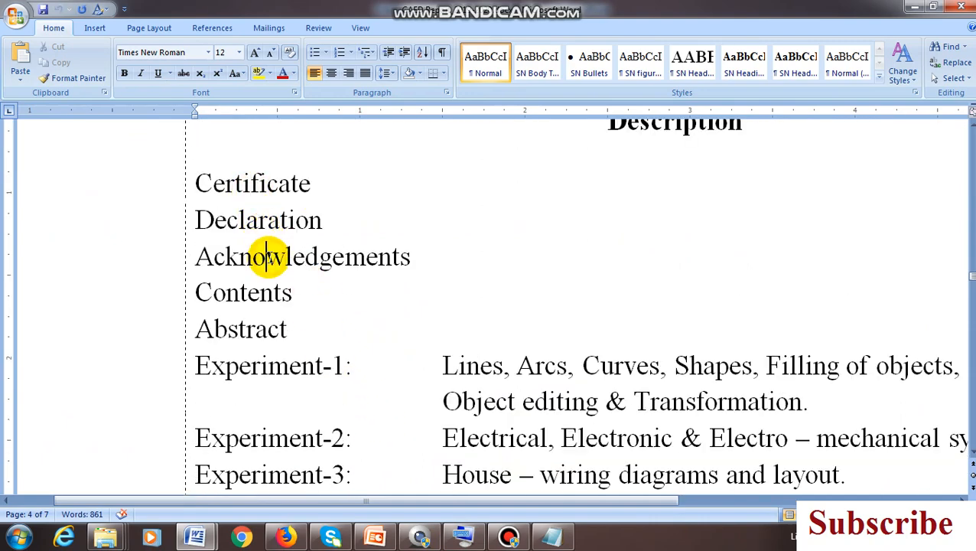
Add the entries "List of Figures" and "List ofTables" above Abstract, and insert a blank line before Experiment-1
{"action": "left_click", "coordinate": [259, 330]}
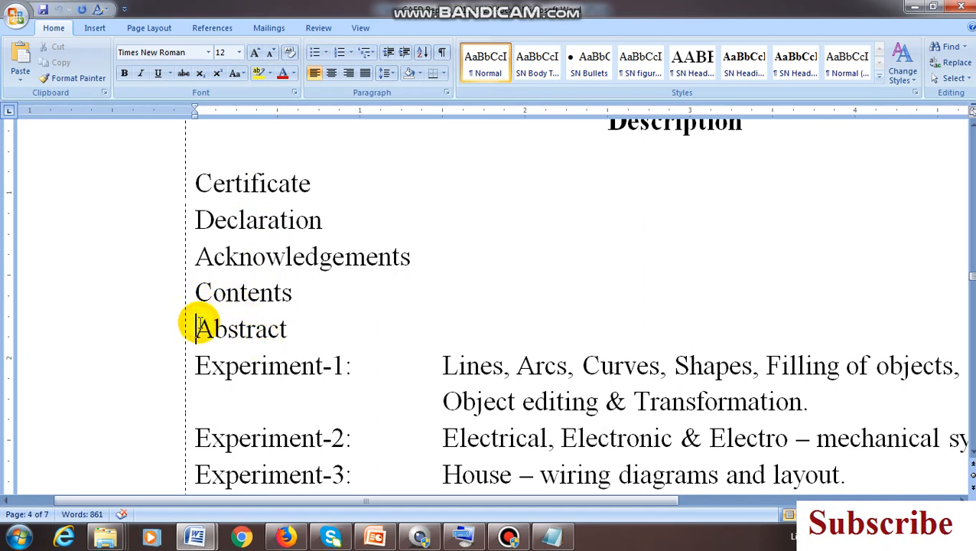
{"action": "key", "text": "Return"}
{"action": "type", "text": "List of Figures"}
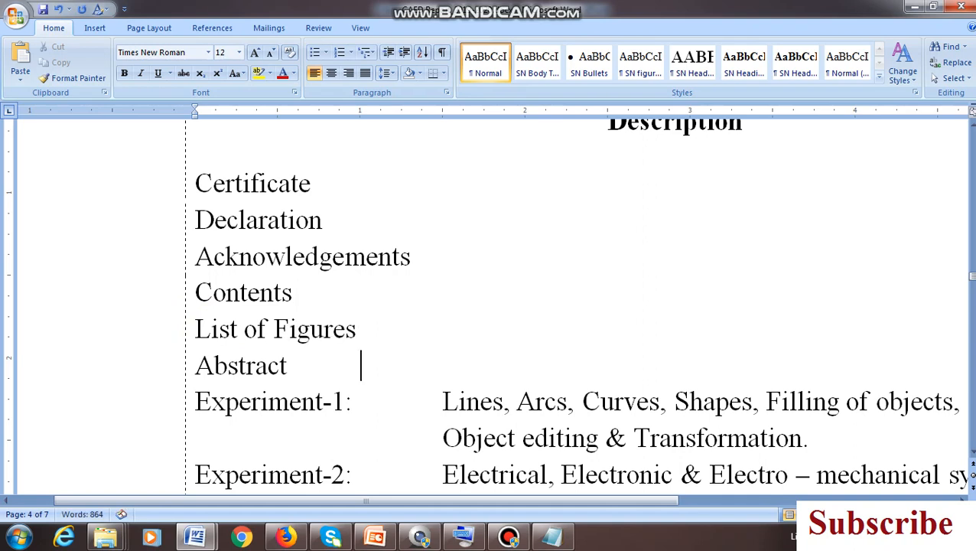
{"action": "key", "text": "Return"}
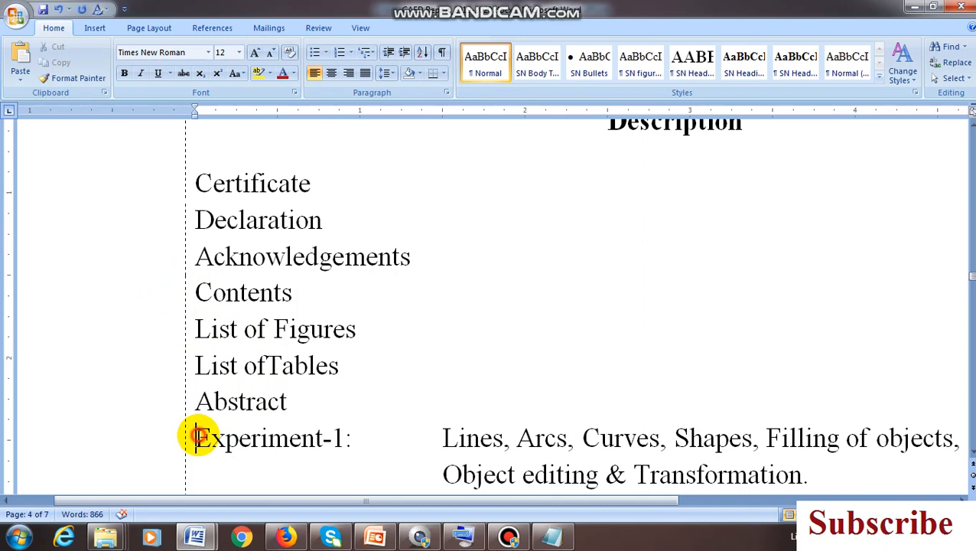
{"action": "key", "text": "Return"}
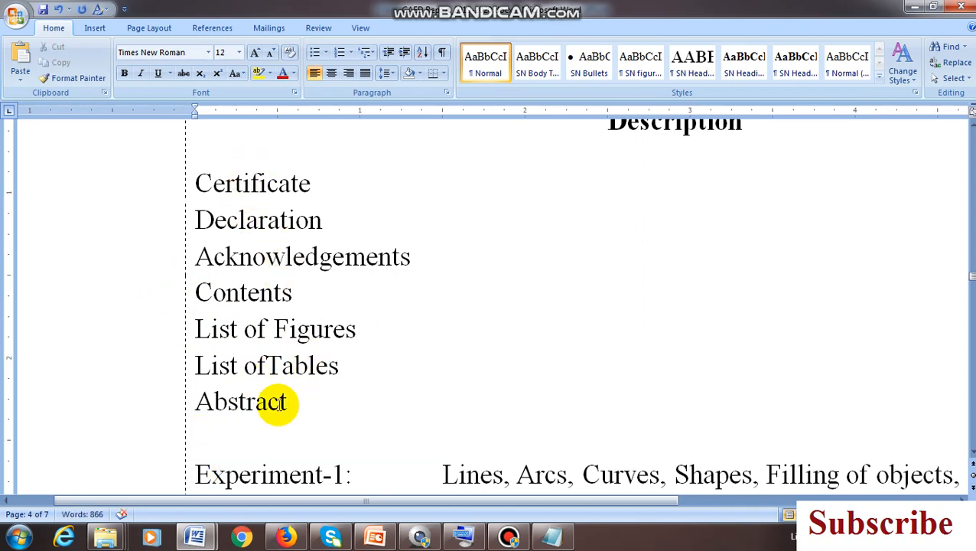
Review the page number column against the contents entries, including the page range for Experiment-1
{"action": "left_click_drag", "start_coordinate": [320, 501], "coordinate": [631, 517]}
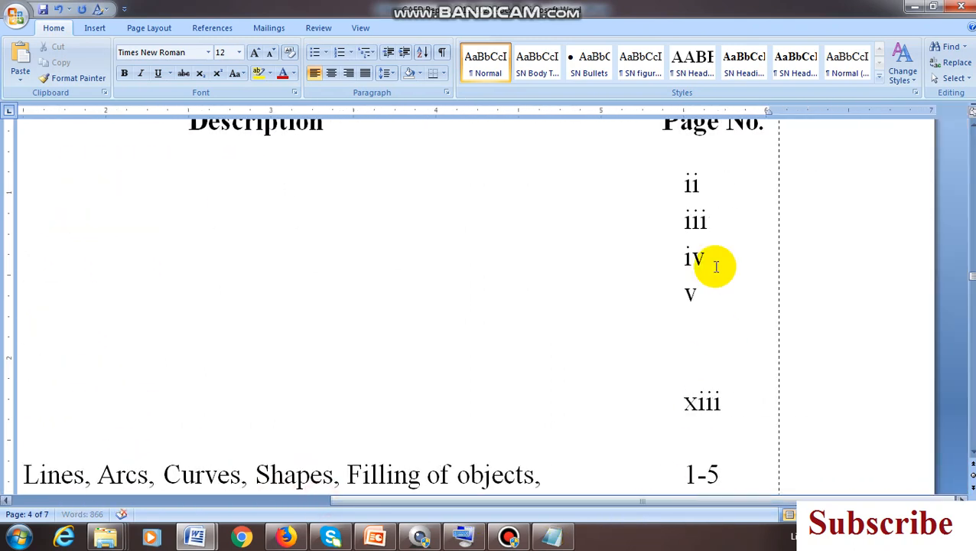
{"action": "left_click_drag", "start_coordinate": [704, 498], "coordinate": [385, 453]}
{"action": "scroll", "coordinate": [360, 420], "scroll_direction": "down", "scroll_amount": 2}
{"action": "left_click", "coordinate": [251, 310]}
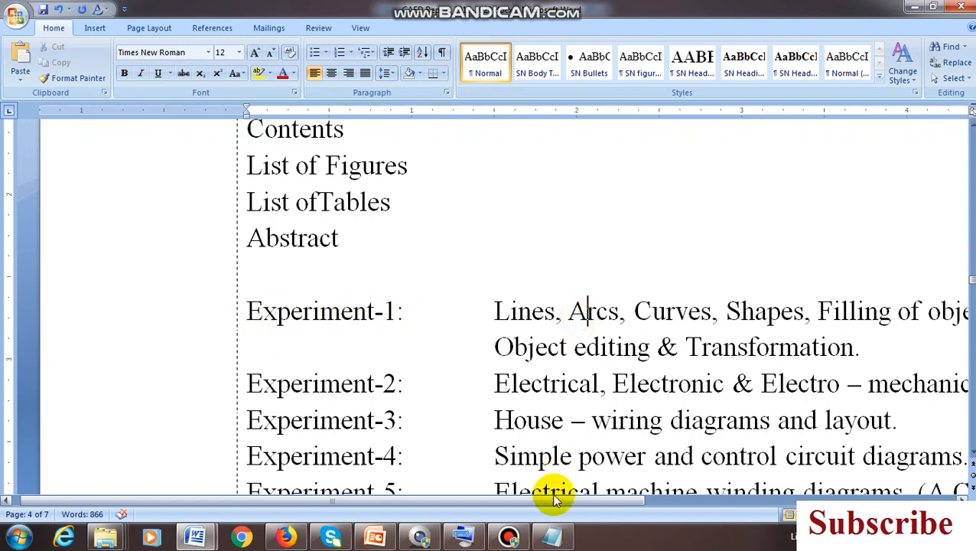
{"action": "left_click_drag", "start_coordinate": [549, 499], "coordinate": [815, 452]}
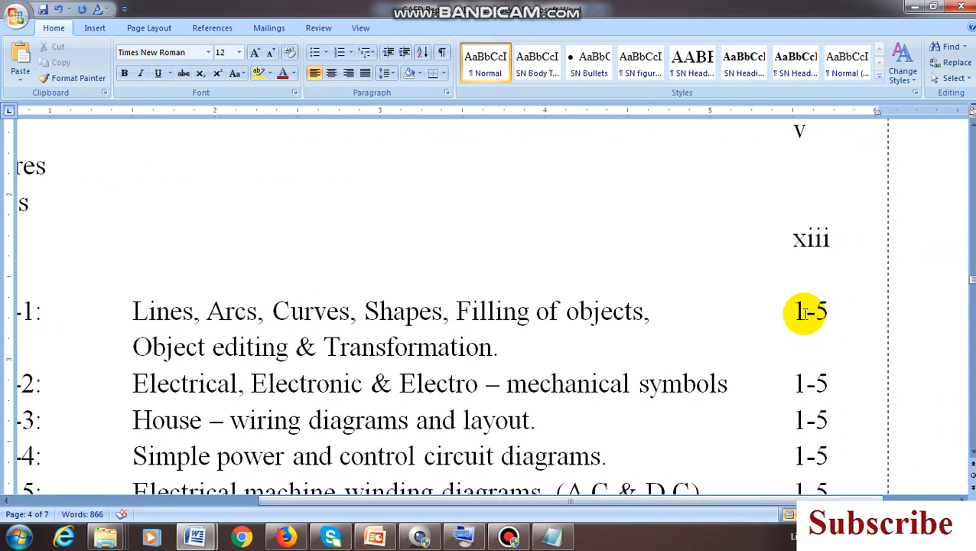
{"action": "left_click_drag", "start_coordinate": [796, 310], "coordinate": [827, 309]}
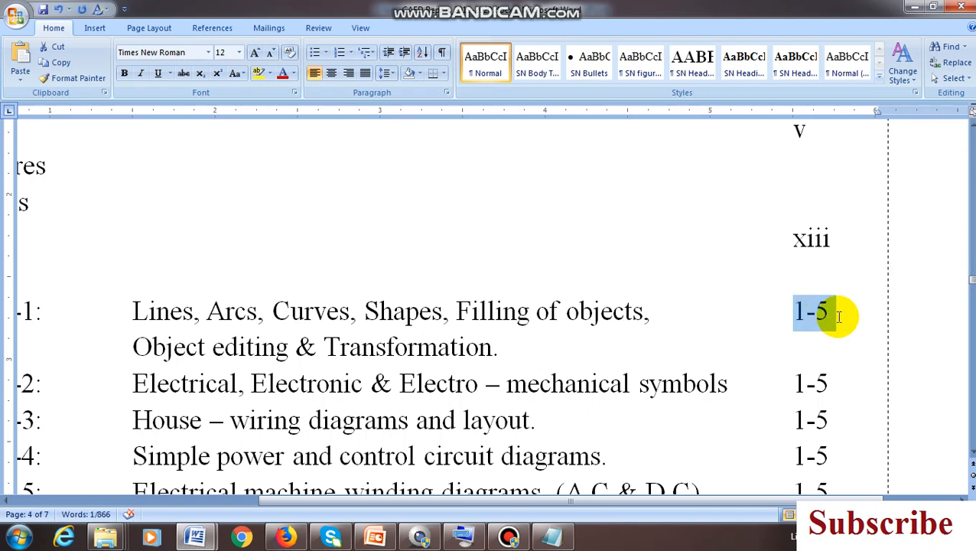
{"action": "left_click", "coordinate": [795, 314]}
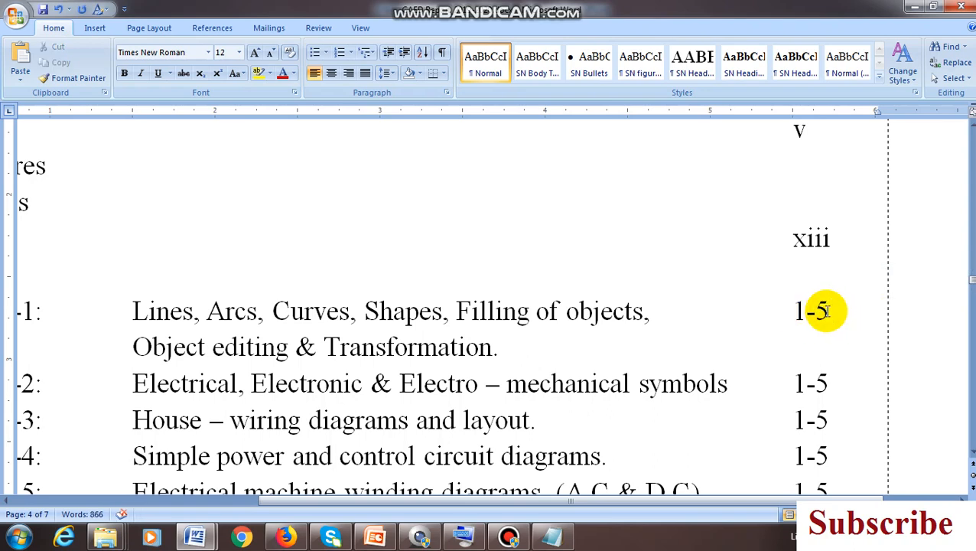
{"action": "left_click_drag", "start_coordinate": [738, 501], "coordinate": [588, 501]}
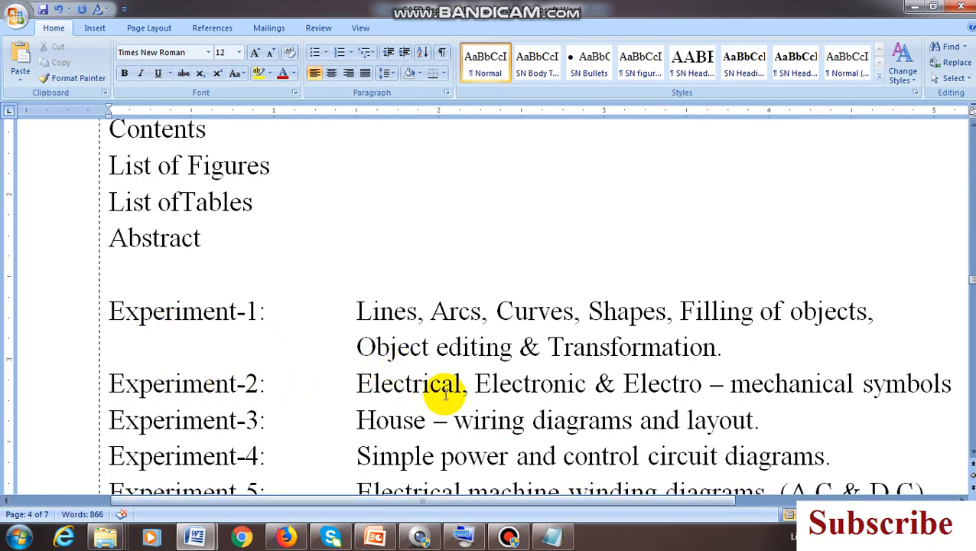
Switch to Ph.D_Thesis_060219.docx and examine the front-matter entries and their Roman page numbers in its contents table
{"action": "left_click", "coordinate": [196, 536]}
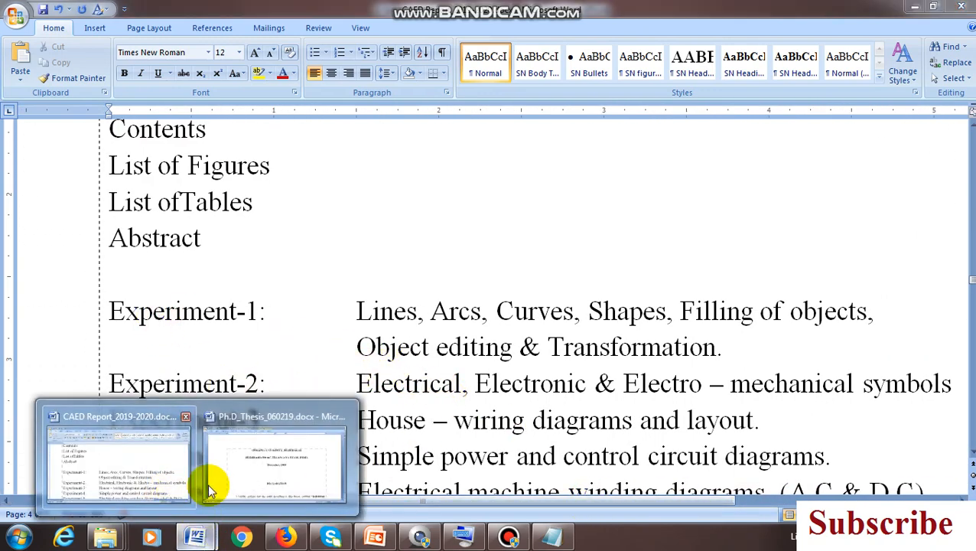
{"action": "left_click", "coordinate": [271, 472]}
{"action": "scroll", "coordinate": [658, 337], "scroll_direction": "down", "scroll_amount": 12}
{"action": "scroll", "coordinate": [677, 334], "scroll_direction": "down", "scroll_amount": 8}
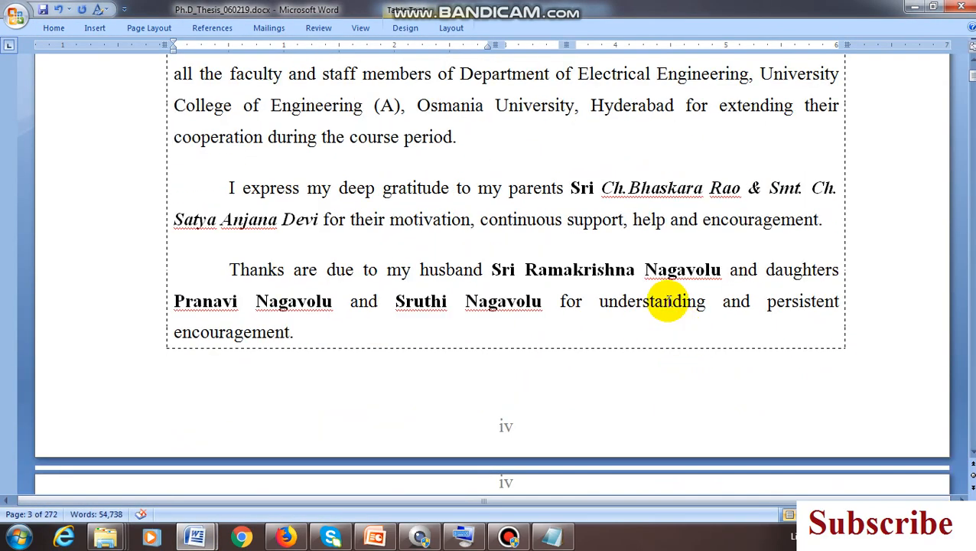
{"action": "scroll", "coordinate": [665, 296], "scroll_direction": "down", "scroll_amount": 10}
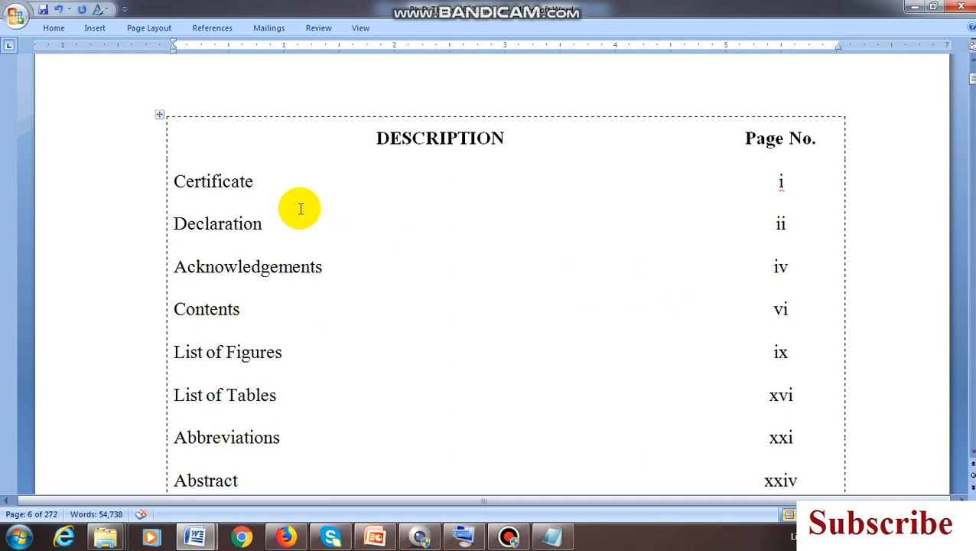
{"action": "left_click", "coordinate": [207, 181]}
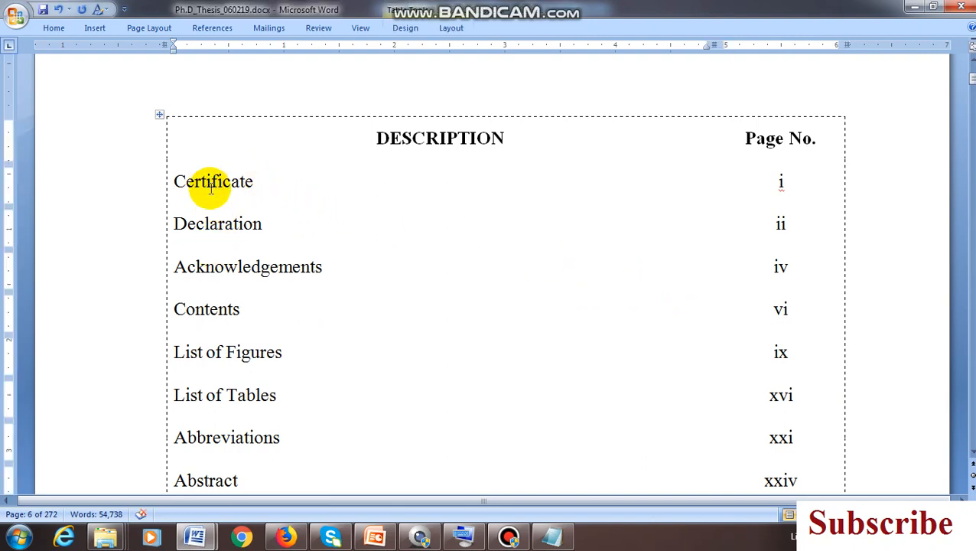
{"action": "left_click", "coordinate": [228, 309]}
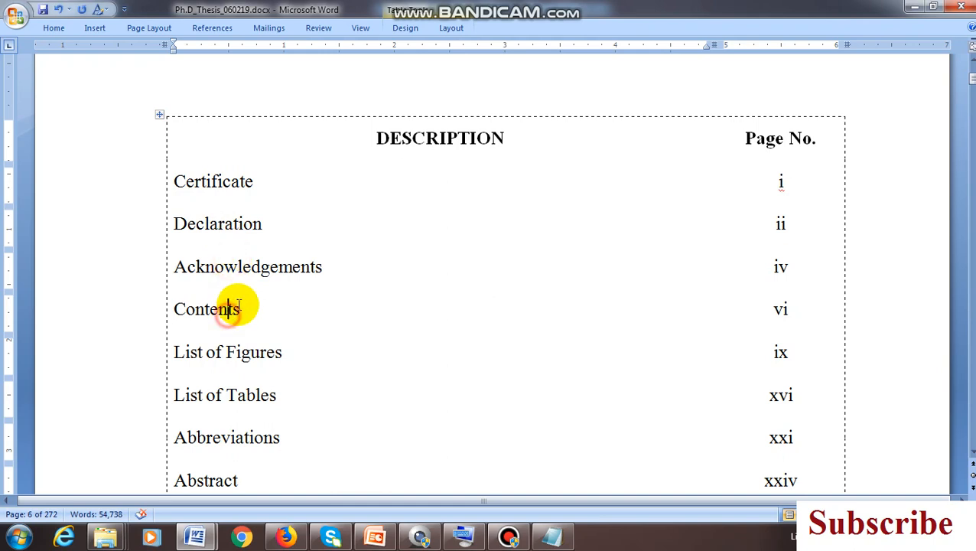
{"action": "scroll", "coordinate": [251, 255], "scroll_direction": "down", "scroll_amount": 3}
{"action": "left_click", "coordinate": [256, 283]}
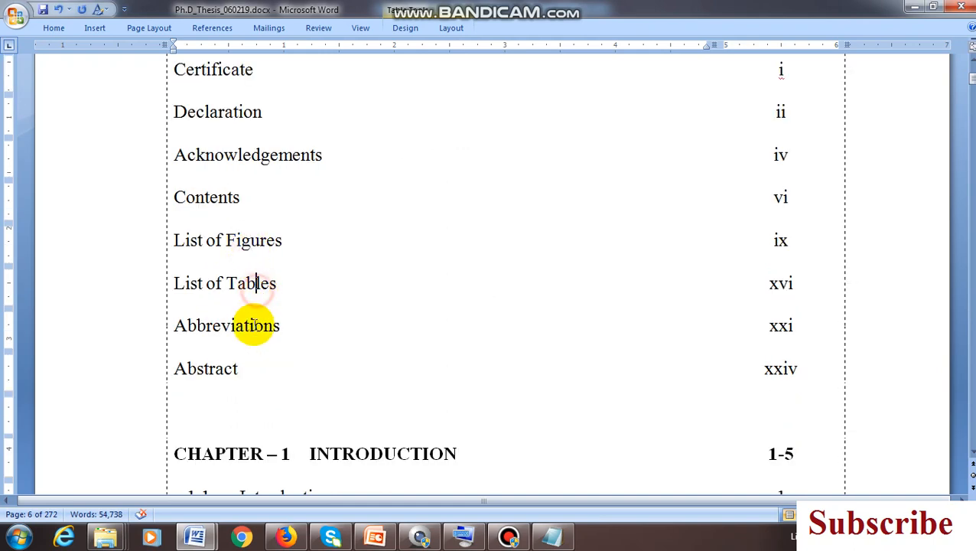
{"action": "left_click", "coordinate": [216, 369]}
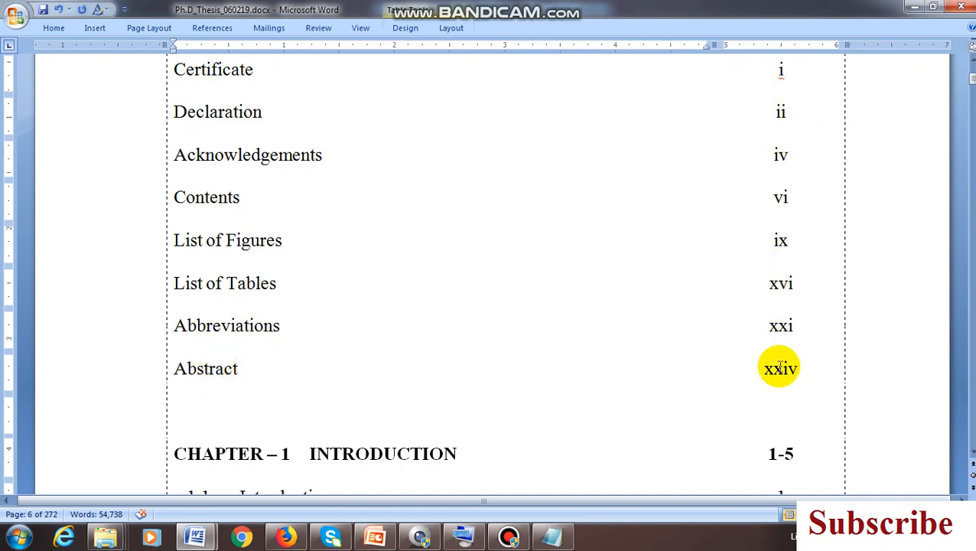
{"action": "scroll", "coordinate": [807, 381], "scroll_direction": "up", "scroll_amount": 1}
Examine how Chapter 1 is laid out in the thesis contents: section numbering, indentation of subsections, and page numbers
{"action": "scroll", "coordinate": [797, 374], "scroll_direction": "down", "scroll_amount": 5}
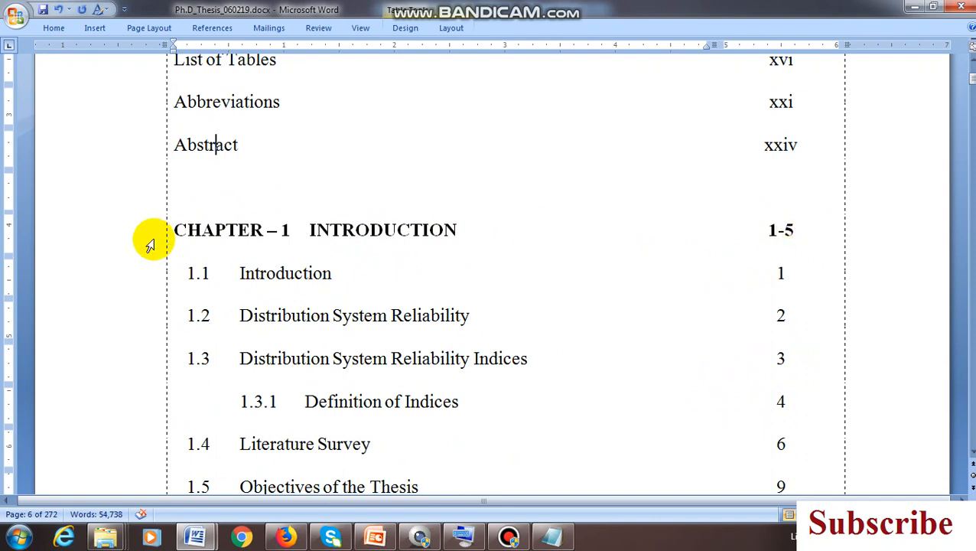
{"action": "scroll", "coordinate": [826, 222], "scroll_direction": "down", "scroll_amount": 1}
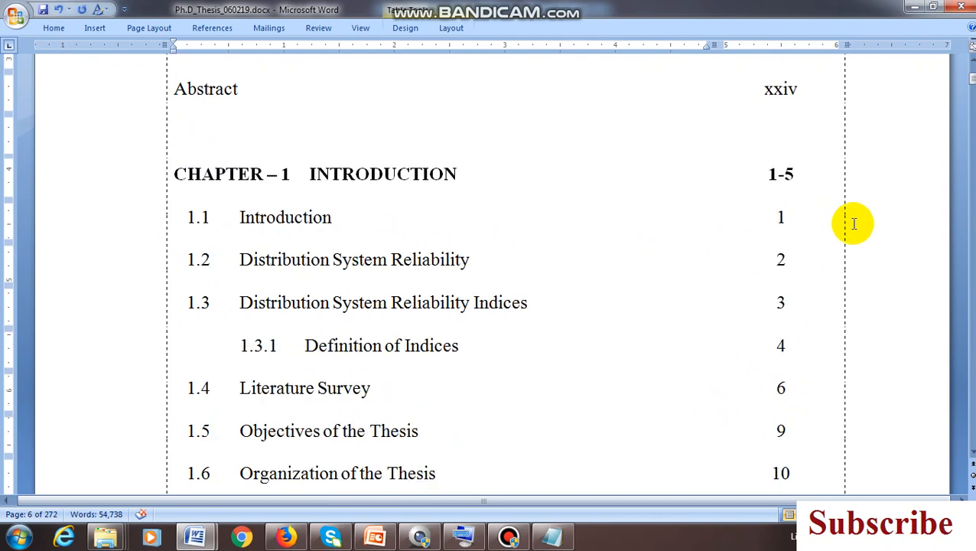
{"action": "scroll", "coordinate": [267, 273], "scroll_direction": "down", "scroll_amount": 2}
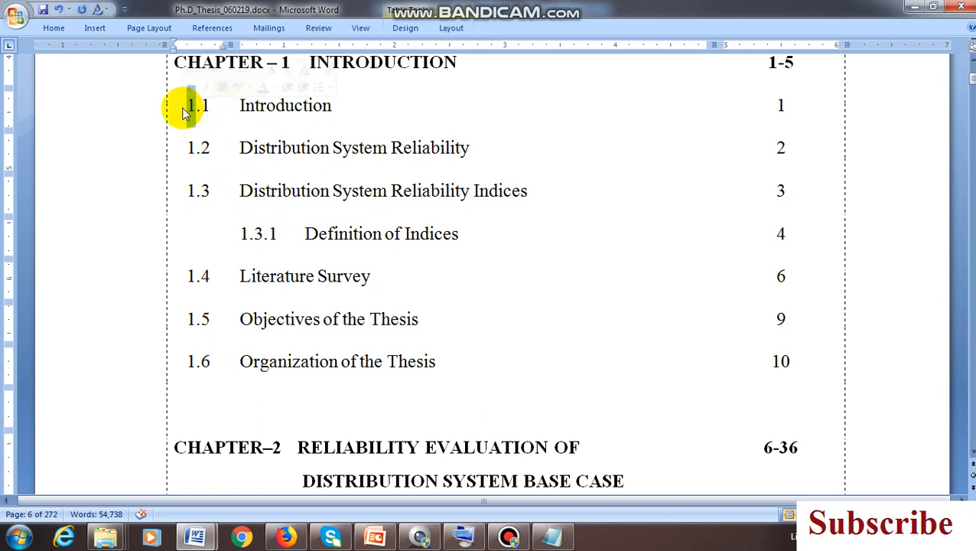
{"action": "left_click_drag", "start_coordinate": [201, 106], "coordinate": [208, 105]}
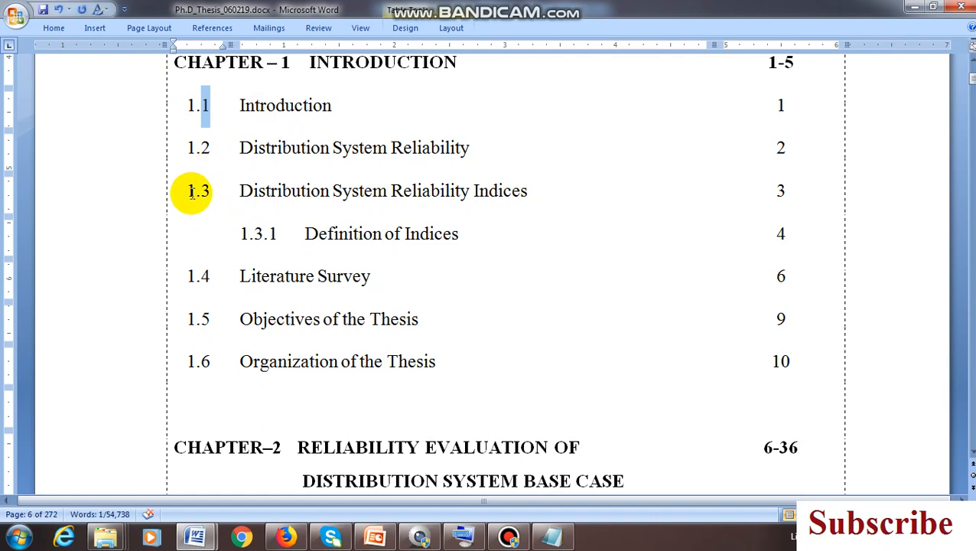
{"action": "mouse_move", "coordinate": [202, 195]}
{"action": "left_mouse_down"}
{"action": "mouse_move", "coordinate": [181, 193]}
{"action": "mouse_move", "coordinate": [204, 192]}
{"action": "left_mouse_up"}
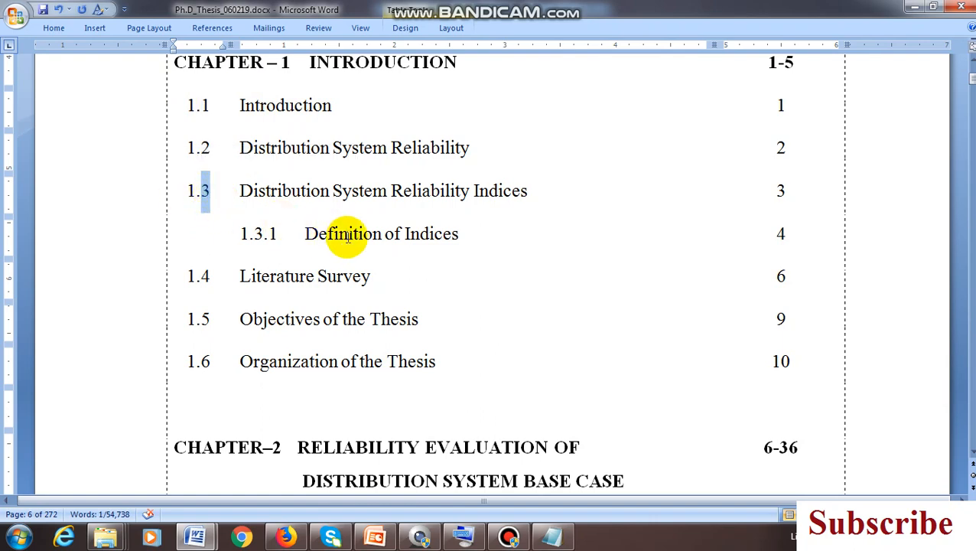
{"action": "left_click_drag", "start_coordinate": [252, 234], "coordinate": [282, 241]}
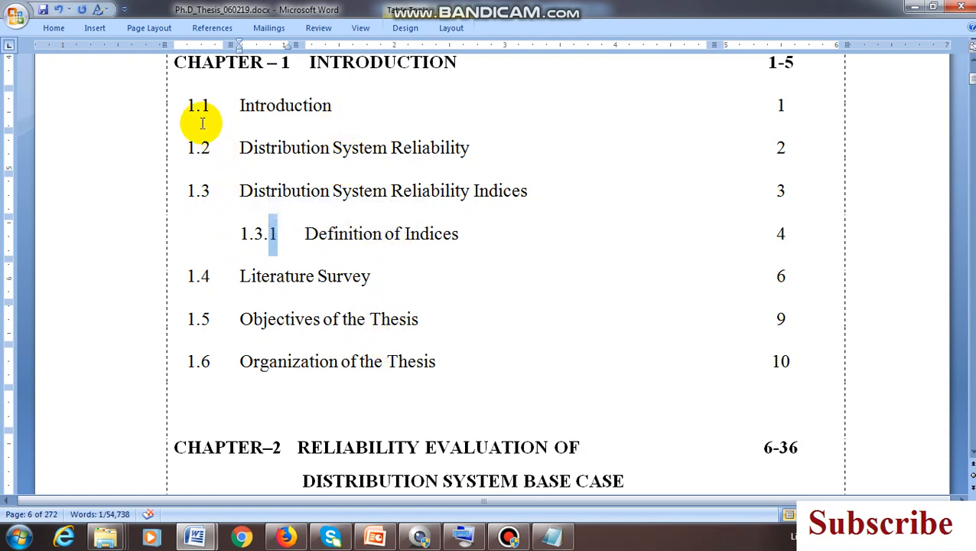
{"action": "left_click", "coordinate": [187, 104]}
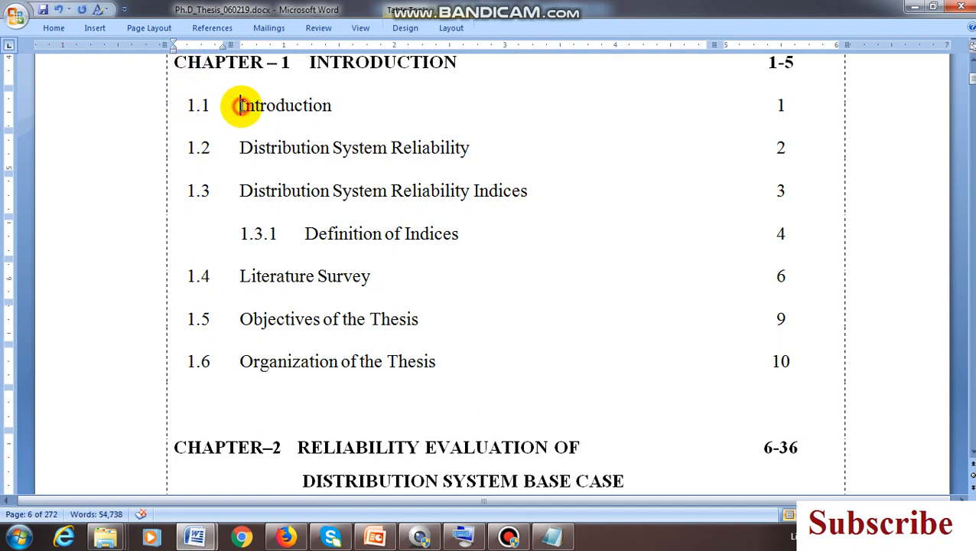
{"action": "left_click", "coordinate": [240, 147]}
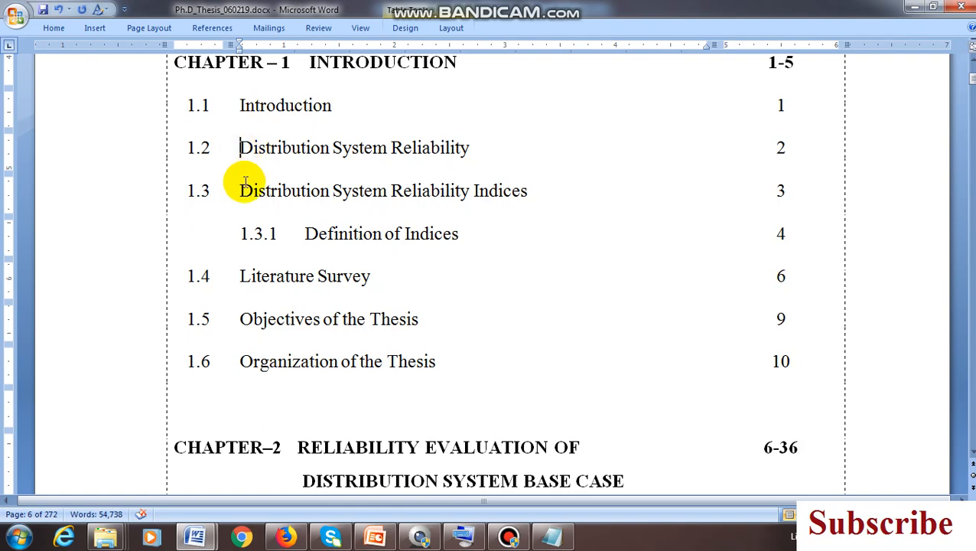
{"action": "left_click", "coordinate": [242, 191]}
{"action": "left_click", "coordinate": [242, 233]}
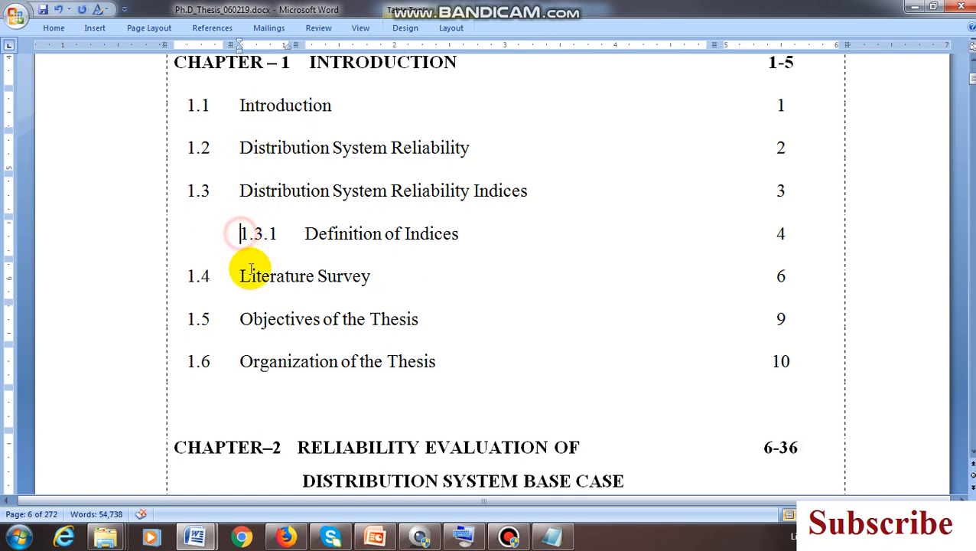
Minimize the thesis document and return to the front-matter entries on the CAED report's contents page
{"action": "scroll", "coordinate": [322, 356], "scroll_direction": "up", "scroll_amount": 3}
{"action": "scroll", "coordinate": [342, 350], "scroll_direction": "up", "scroll_amount": 5}
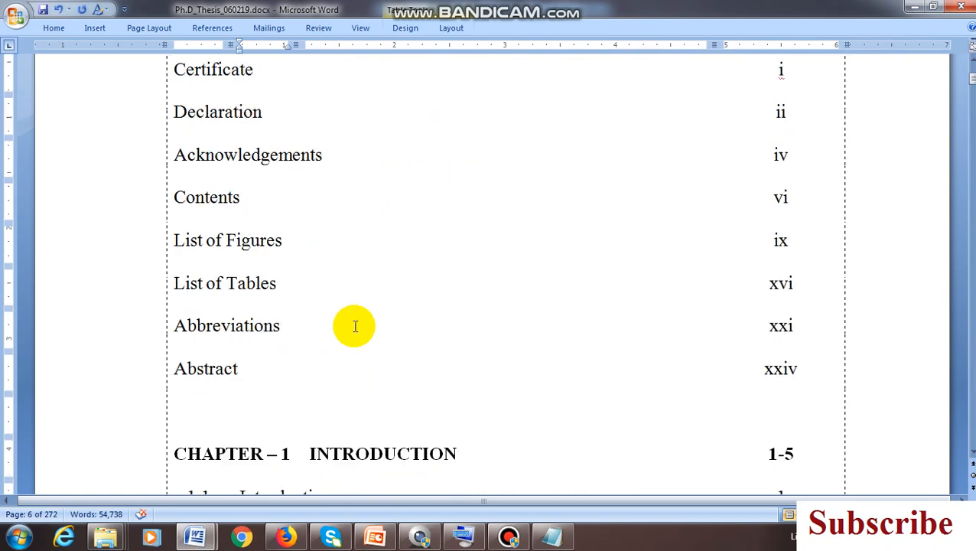
{"action": "left_click", "coordinate": [916, 7]}
{"action": "left_click", "coordinate": [403, 319]}
{"action": "scroll", "coordinate": [306, 312], "scroll_direction": "up", "scroll_amount": 5, "text": "ctrl"}
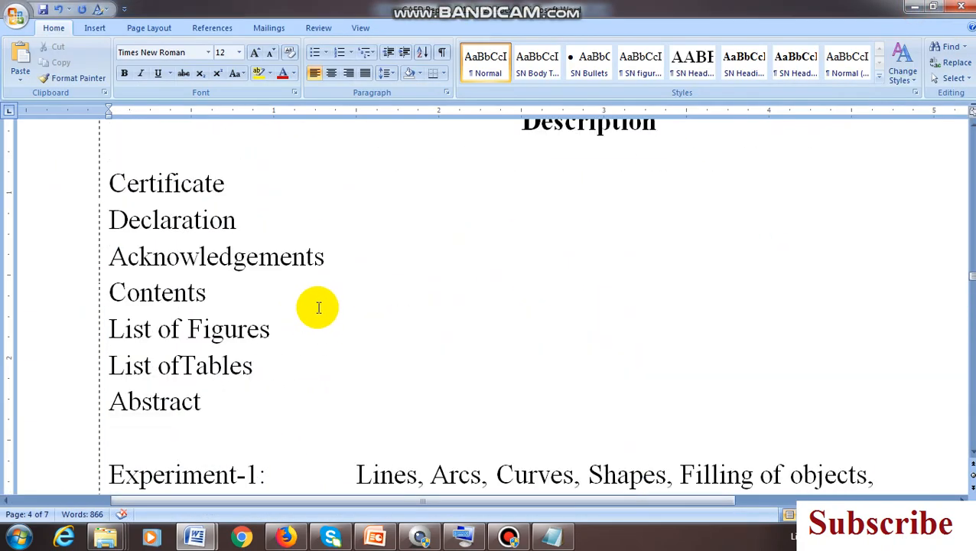
Review the front-matter, experiment, Conclusion and References entries and their page ranges on the CAED report's contents page
{"action": "scroll", "coordinate": [318, 308], "scroll_direction": "down", "scroll_amount": 3, "text": "ctrl"}
{"action": "scroll", "coordinate": [429, 306], "scroll_direction": "up", "scroll_amount": 2, "text": "ctrl"}
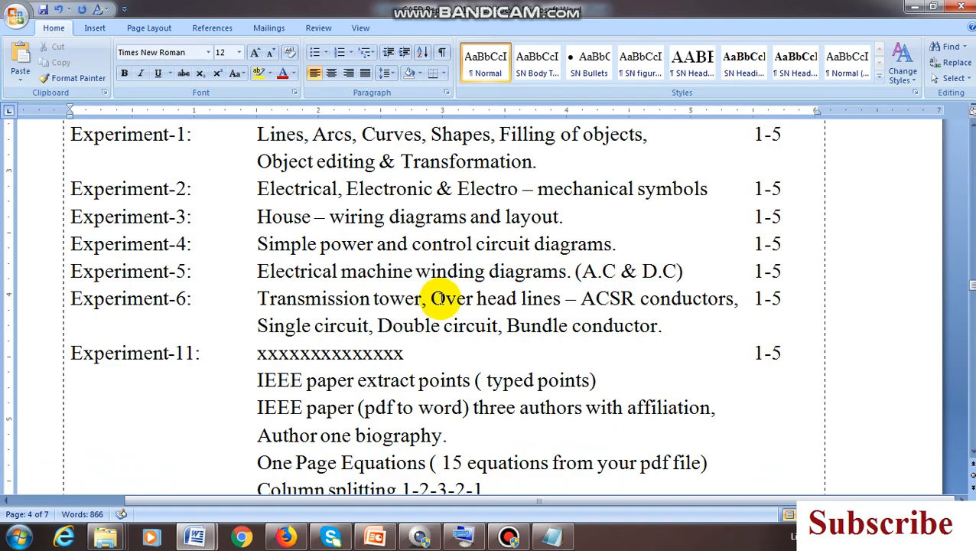
{"action": "scroll", "coordinate": [473, 336], "scroll_direction": "down", "scroll_amount": 3, "text": "ctrl"}
{"action": "scroll", "coordinate": [473, 335], "scroll_direction": "up", "scroll_amount": 2}
{"action": "scroll", "coordinate": [473, 336], "scroll_direction": "down", "scroll_amount": 2}
{"action": "scroll", "coordinate": [476, 338], "scroll_direction": "up", "scroll_amount": 3, "text": "ctrl"}
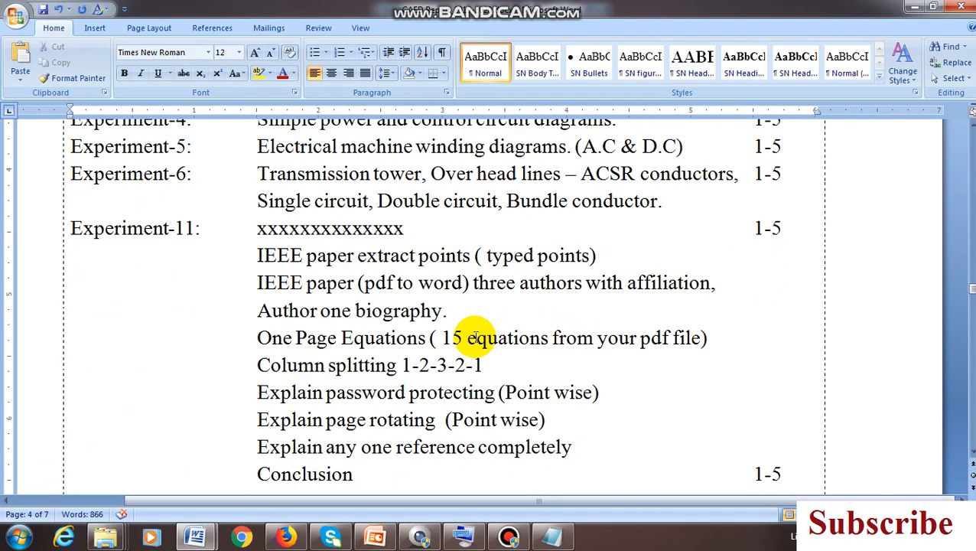
{"action": "scroll", "coordinate": [476, 338], "scroll_direction": "down", "scroll_amount": 5}
{"action": "scroll", "coordinate": [477, 335], "scroll_direction": "up", "scroll_amount": 2}
Copy the whole contents list of the report, from the CONTENTS heading to its end, and create a new blank document
{"action": "left_click_drag", "start_coordinate": [811, 319], "coordinate": [136, 195]}
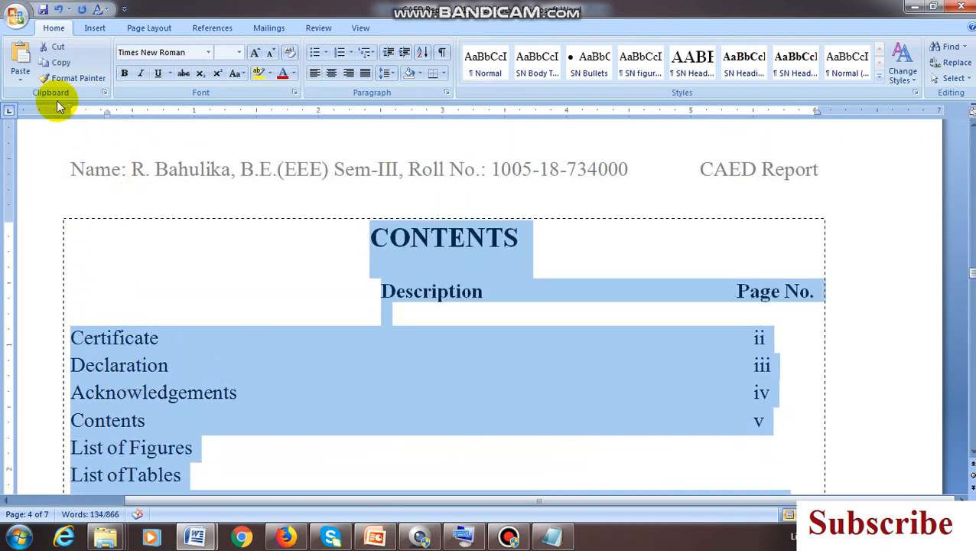
{"action": "left_click", "coordinate": [16, 17]}
{"action": "left_click", "coordinate": [48, 72]}
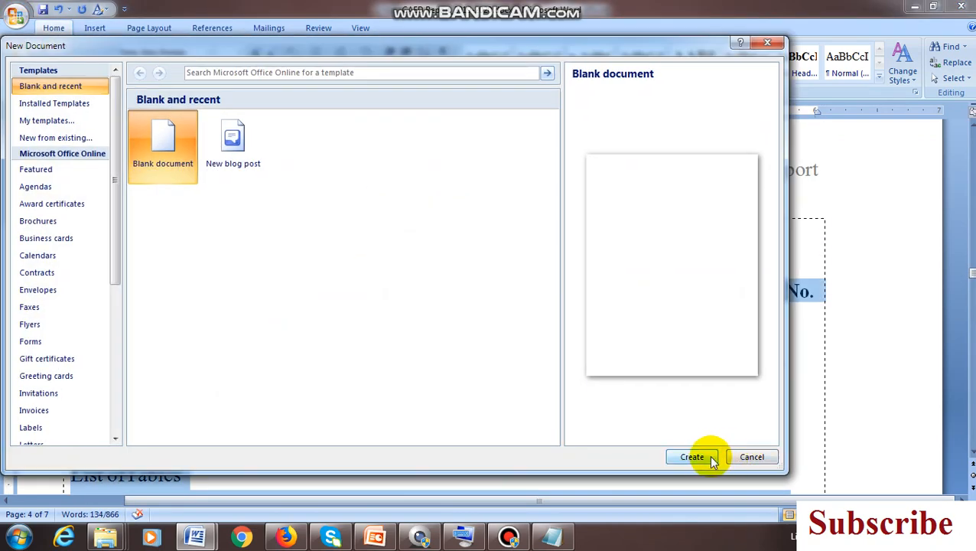
{"action": "left_click", "coordinate": [710, 458]}
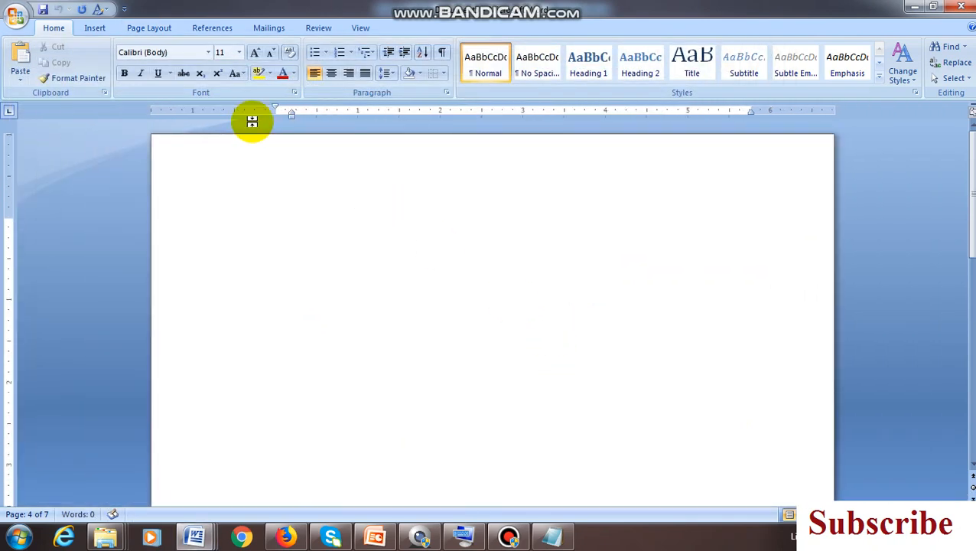
Choose a dashed line style for a page border around the whole new document
{"action": "left_click", "coordinate": [151, 28]}
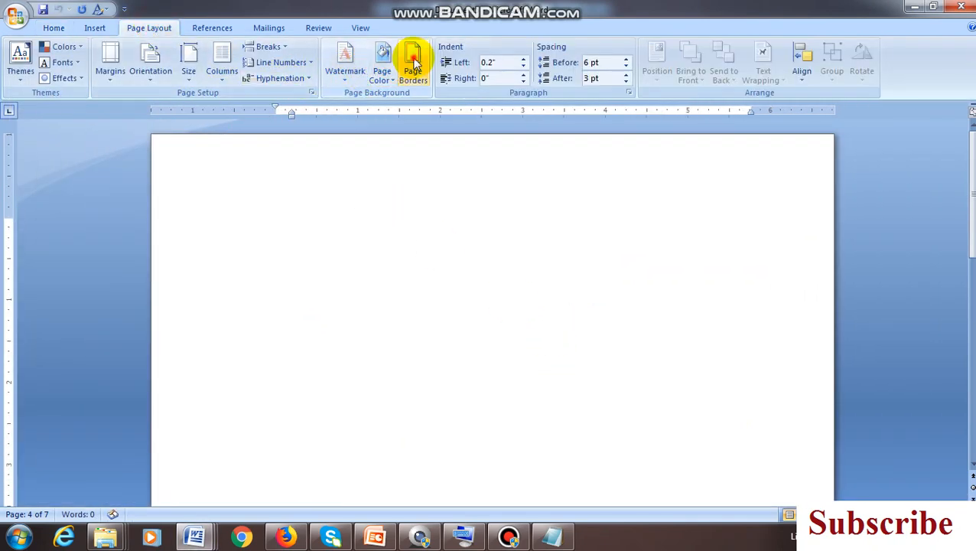
{"action": "left_click", "coordinate": [410, 66]}
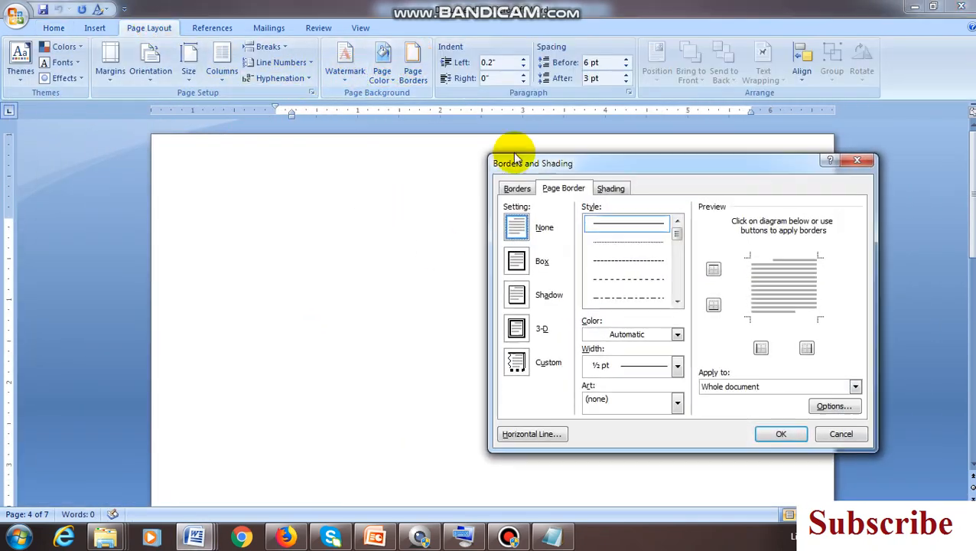
{"action": "left_click", "coordinate": [866, 164]}
{"action": "left_click", "coordinate": [412, 65]}
{"action": "left_click", "coordinate": [628, 279]}
Measure the page border from the text, align paragraph borders and table edges with it, exclude the header, and apply the border
{"action": "left_click", "coordinate": [834, 405]}
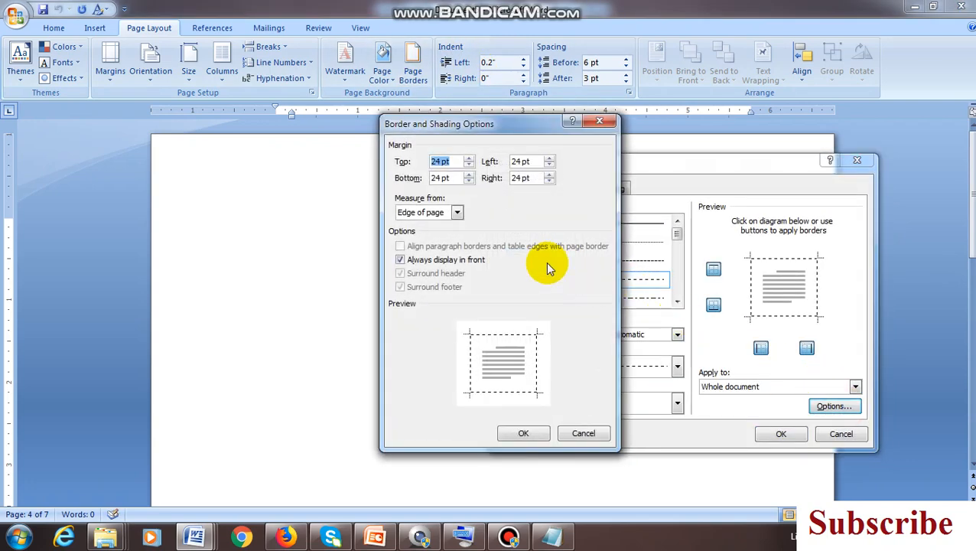
{"action": "left_click", "coordinate": [457, 211]}
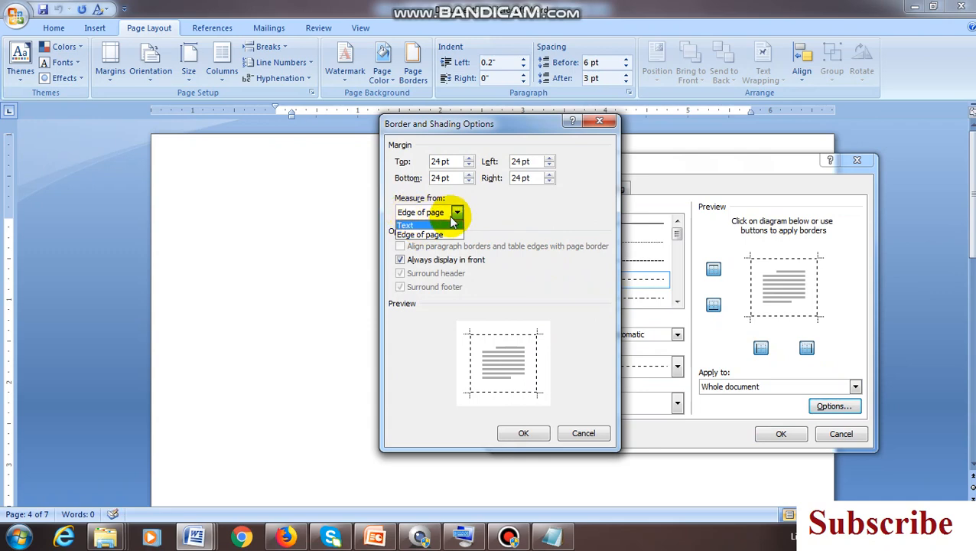
{"action": "left_click", "coordinate": [438, 225]}
{"action": "left_click", "coordinate": [433, 246]}
{"action": "left_click", "coordinate": [442, 273]}
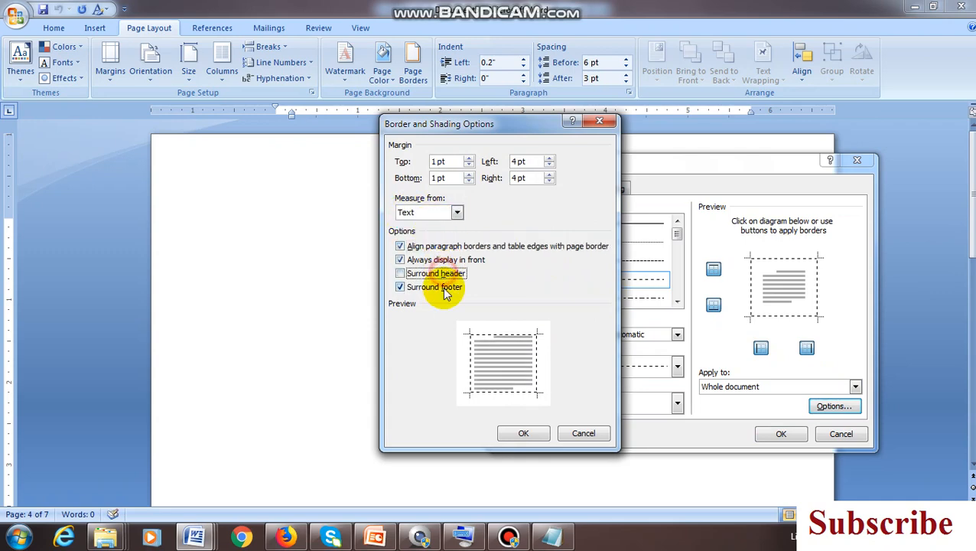
{"action": "left_click", "coordinate": [524, 433]}
{"action": "left_click", "coordinate": [781, 434]}
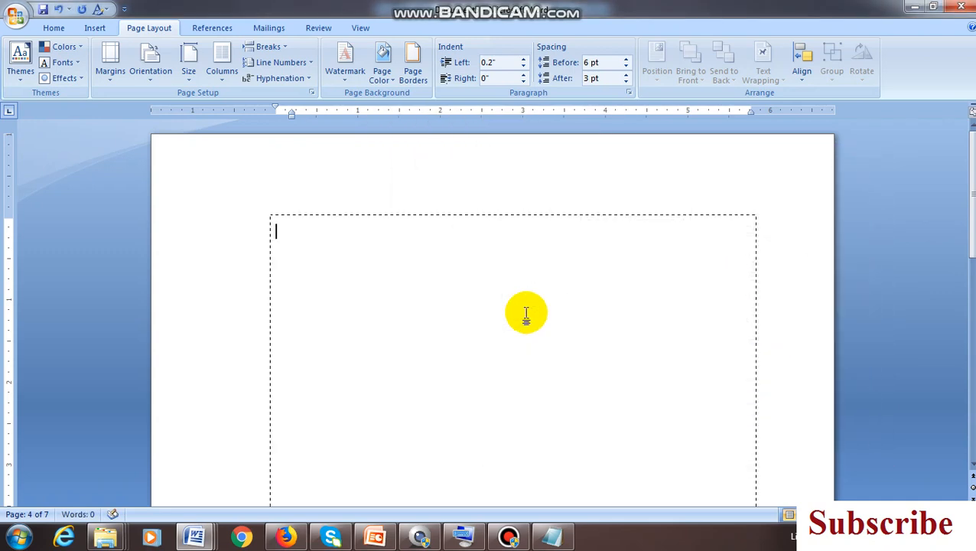
Paste the copied contents list into the bordered page and apply the Normal style to all of it
{"action": "key", "text": "ctrl+v"}
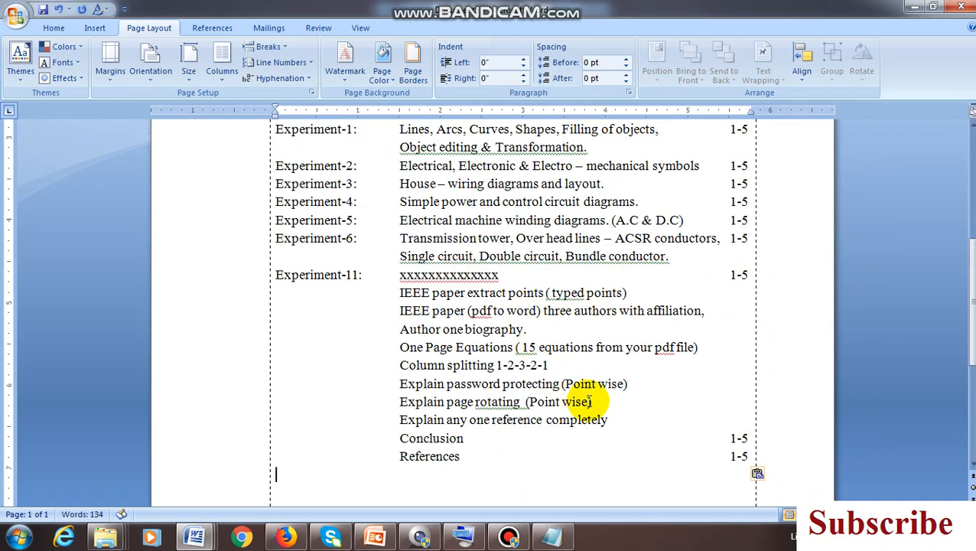
{"action": "key", "text": "ctrl+a"}
{"action": "scroll", "coordinate": [574, 356], "scroll_direction": "up", "scroll_amount": 6}
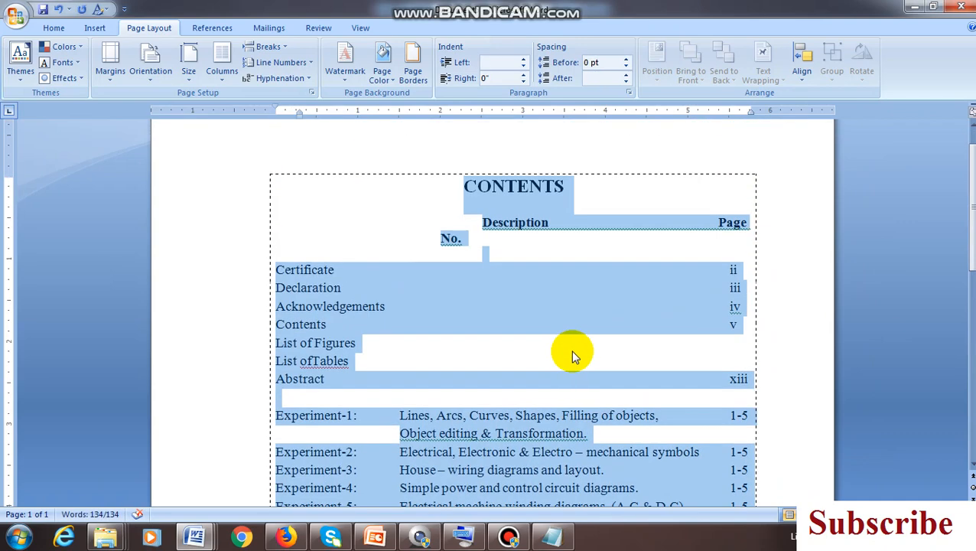
{"action": "left_click", "coordinate": [55, 29]}
{"action": "left_click", "coordinate": [488, 63]}
{"action": "left_click", "coordinate": [494, 296]}
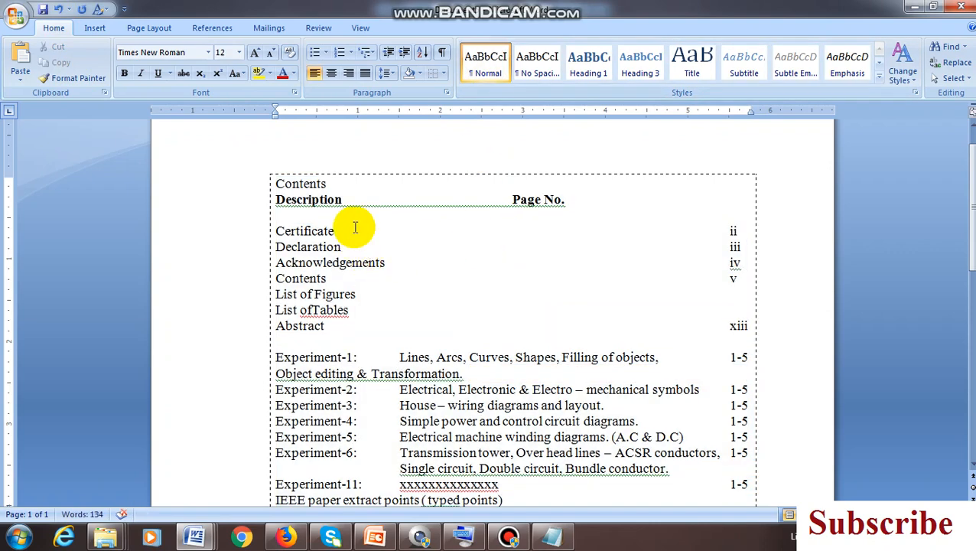
{"action": "key", "text": "ctrl+a"}
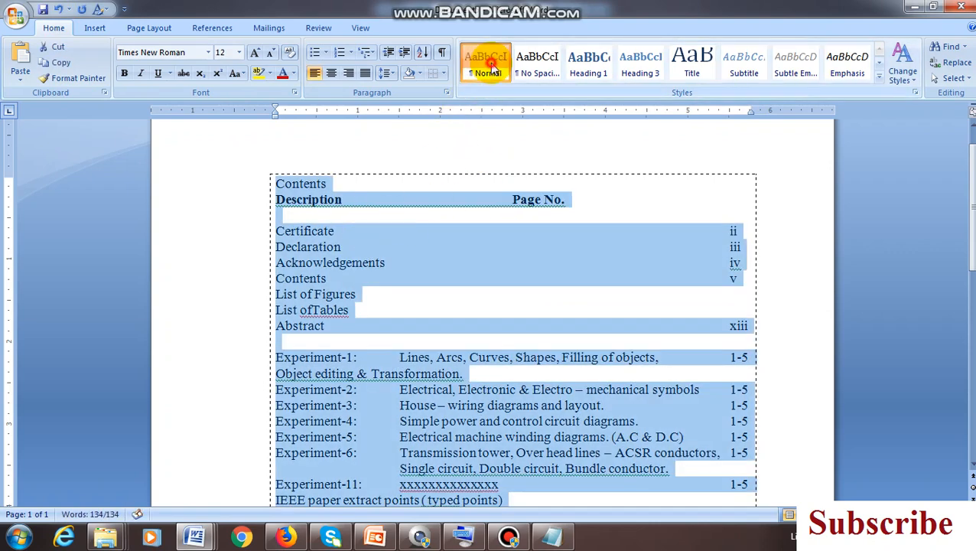
{"action": "left_click", "coordinate": [488, 63]}
{"action": "left_click", "coordinate": [497, 231]}
Copy the plain formatting of the Contents title onto the Description and Page No. line, and check the rest of the list
{"action": "left_click", "coordinate": [313, 183]}
{"action": "left_click", "coordinate": [74, 78]}
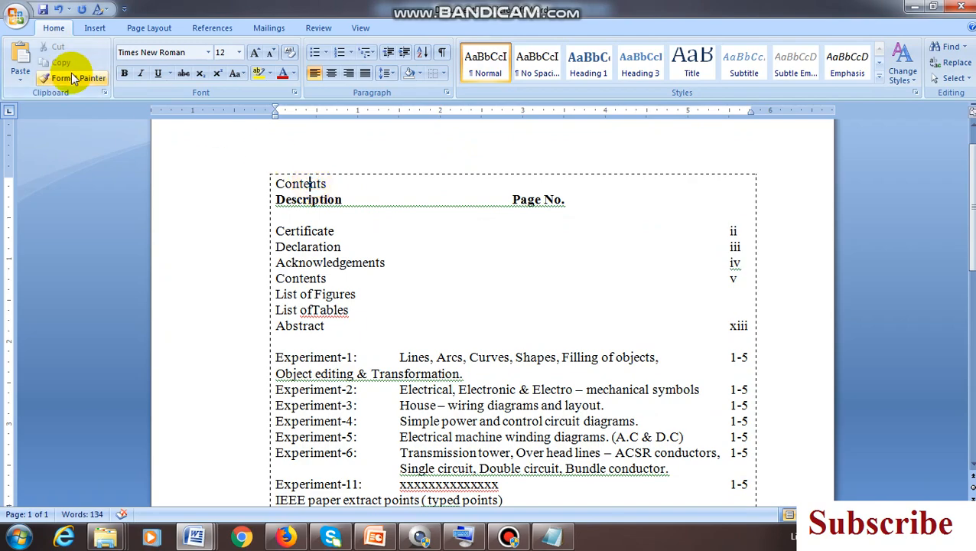
{"action": "left_click_drag", "start_coordinate": [570, 200], "coordinate": [246, 203]}
{"action": "left_click", "coordinate": [466, 284]}
{"action": "scroll", "coordinate": [528, 310], "scroll_direction": "down", "scroll_amount": 15}
{"action": "scroll", "coordinate": [497, 313], "scroll_direction": "up", "scroll_amount": 12}
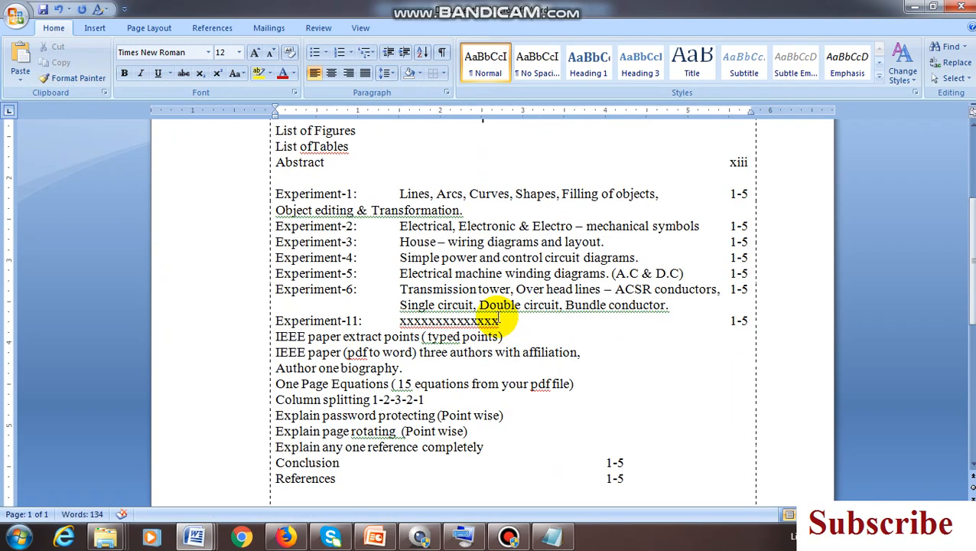
{"action": "scroll", "coordinate": [394, 237], "scroll_direction": "up", "scroll_amount": 4}
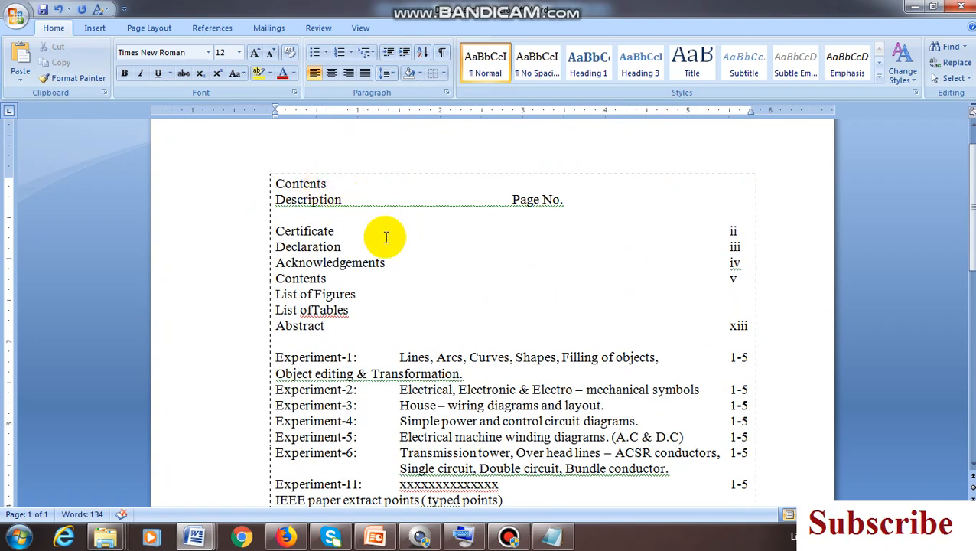
Centre the Contents title, make it bold at size 16, and insert a blank line below it
{"action": "scroll", "coordinate": [386, 237], "scroll_direction": "up", "scroll_amount": 7}
{"action": "left_click", "coordinate": [332, 73]}
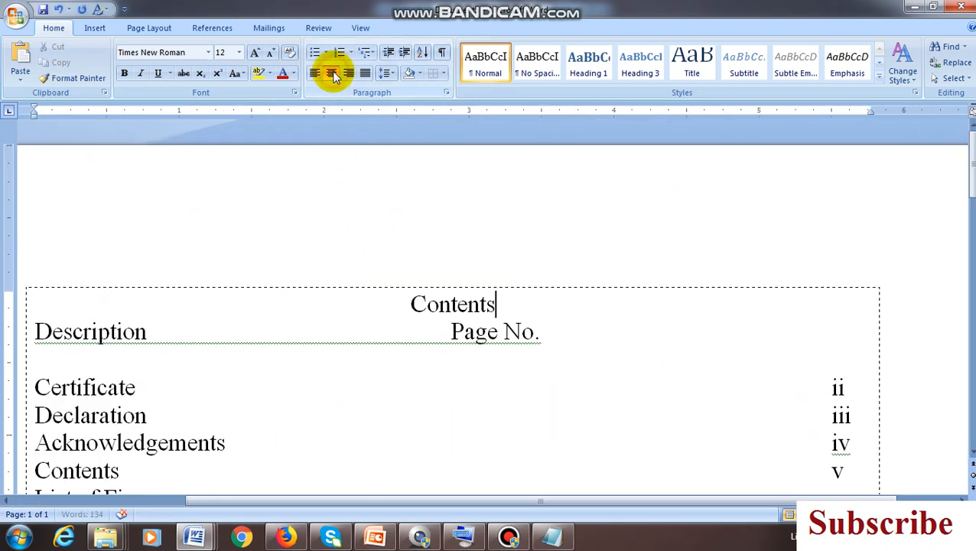
{"action": "left_click_drag", "start_coordinate": [511, 305], "coordinate": [396, 303]}
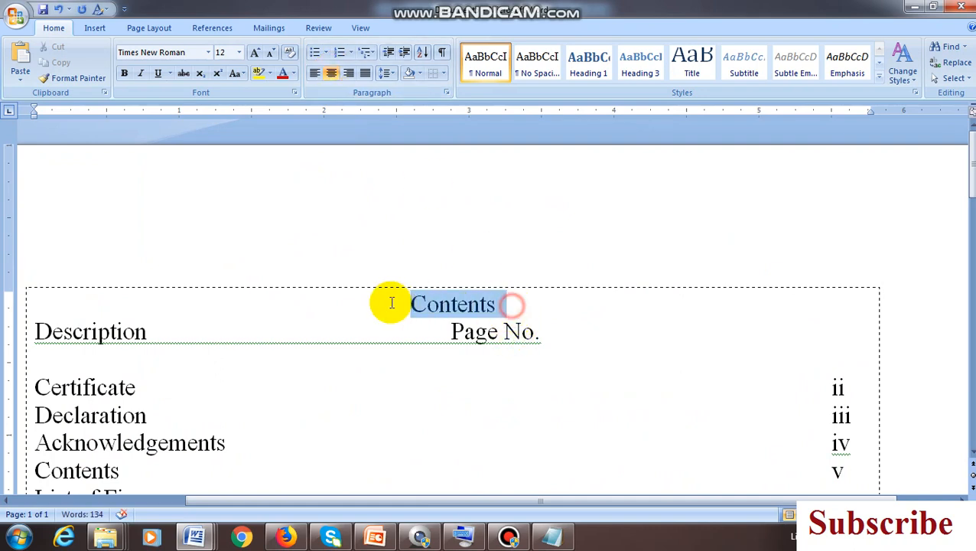
{"action": "left_click", "coordinate": [124, 73]}
{"action": "left_click", "coordinate": [256, 53]}
{"action": "left_click", "coordinate": [256, 53]}
{"action": "left_click", "coordinate": [530, 312]}
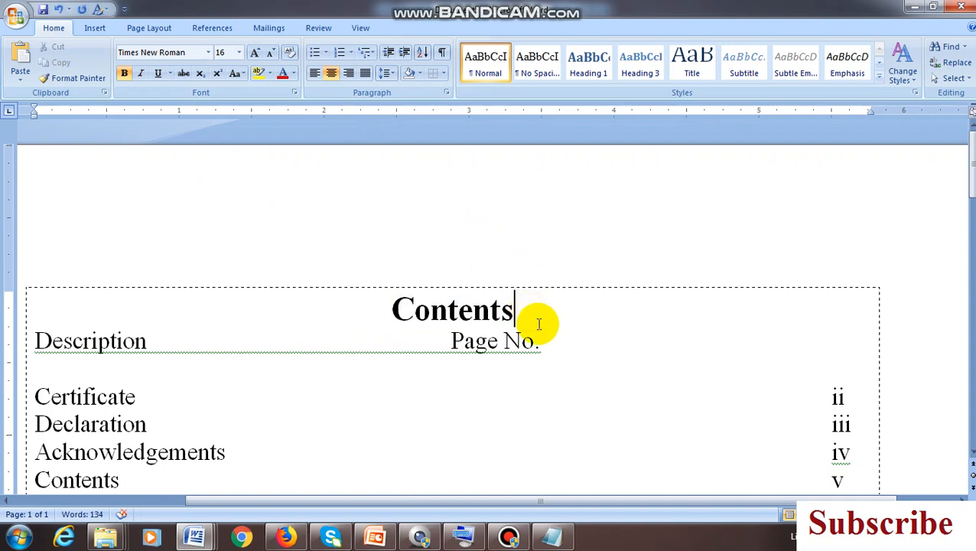
{"action": "key", "text": "Return"}
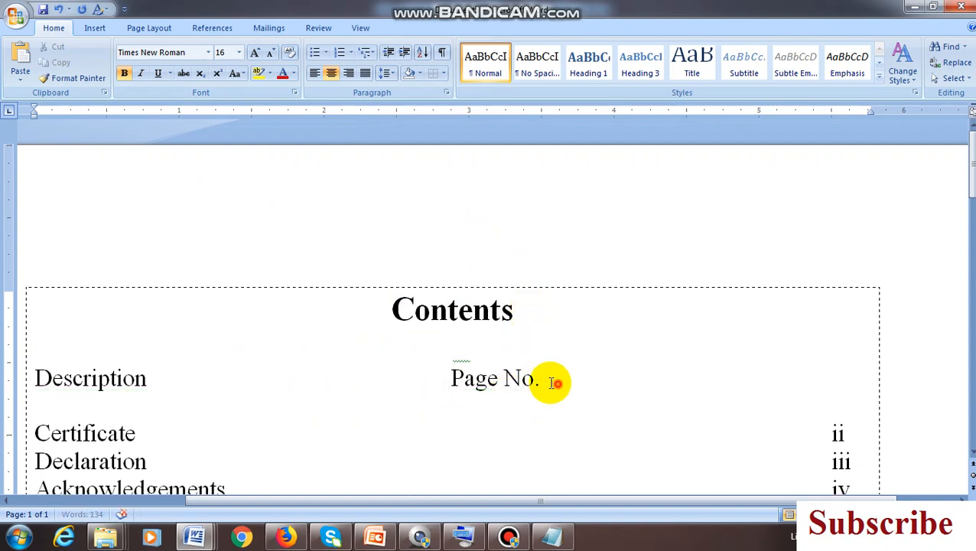
Make the Description and Page No. line bold and tab Page No. across to sit above the page-number column
{"action": "left_click_drag", "start_coordinate": [556, 382], "coordinate": [48, 376]}
{"action": "left_click", "coordinate": [124, 73]}
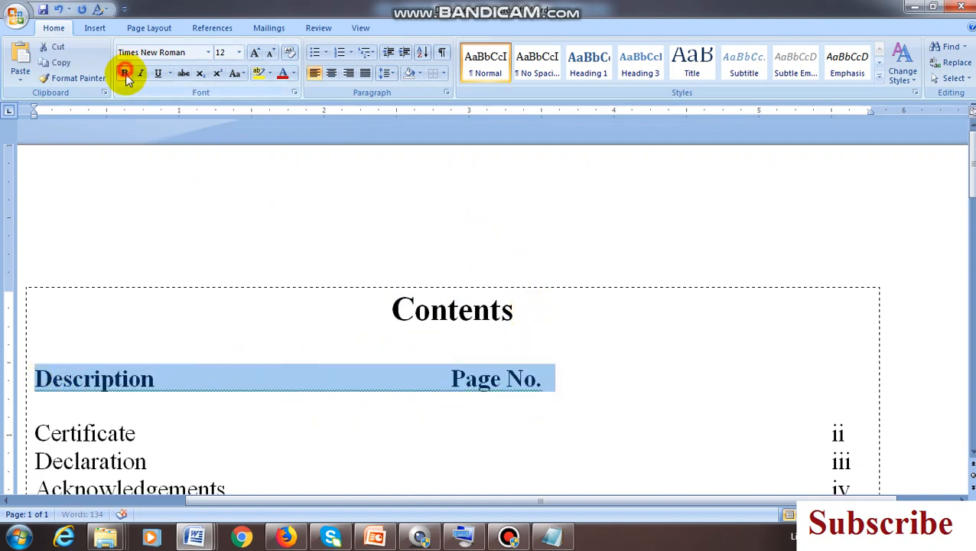
{"action": "left_click", "coordinate": [453, 394]}
{"action": "left_click", "coordinate": [455, 374]}
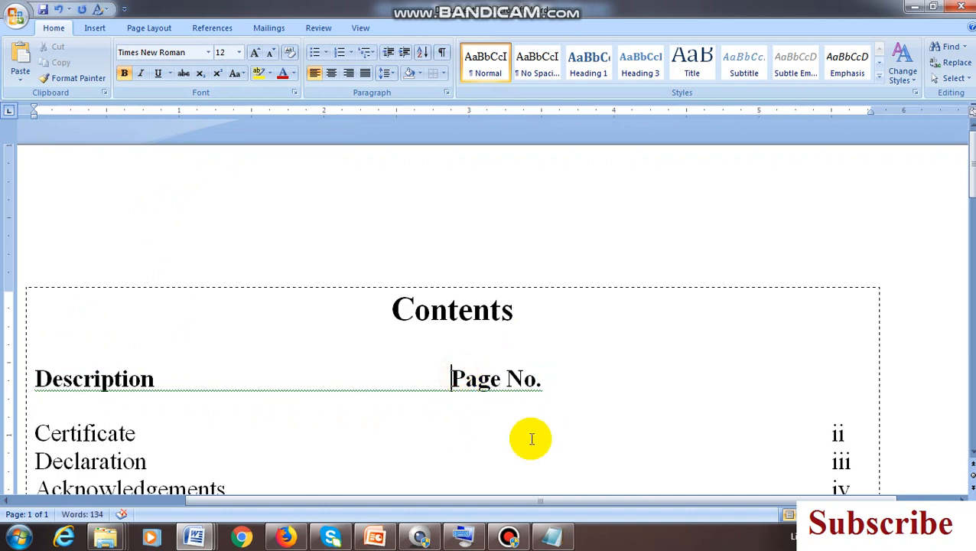
{"action": "key", "text": "Tab"}
{"action": "key", "text": "Tab"}
{"action": "key", "text": "Tab"}
{"action": "key", "text": "Tab"}
{"action": "key", "text": "Tab"}
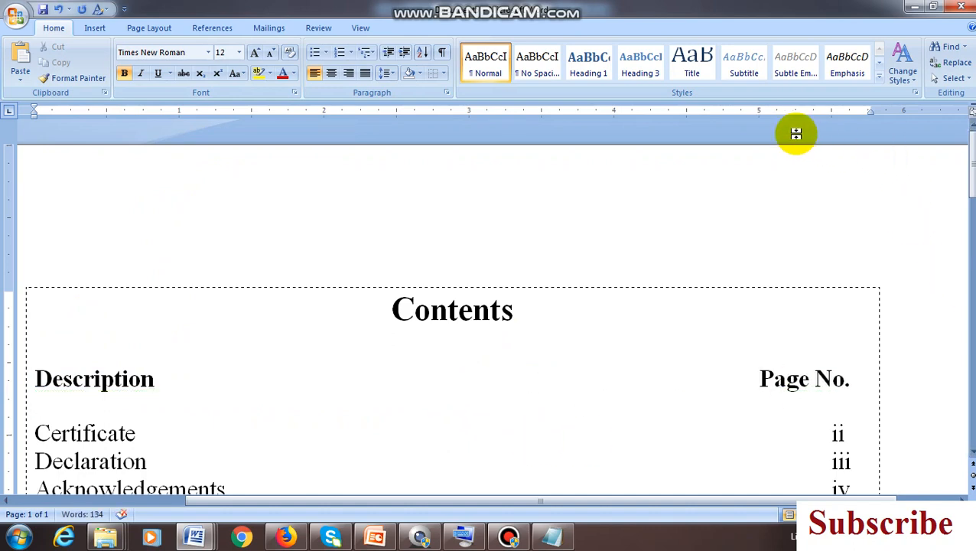
Justify the front-matter entries from Certificate to Abstract
{"action": "scroll", "coordinate": [655, 377], "scroll_direction": "down", "scroll_amount": 2}
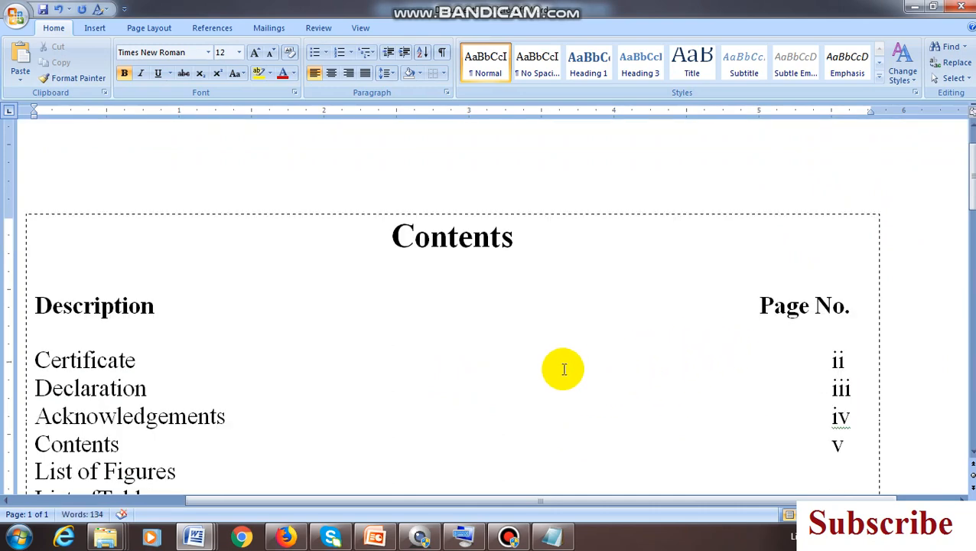
{"action": "scroll", "coordinate": [423, 398], "scroll_direction": "down", "scroll_amount": 4}
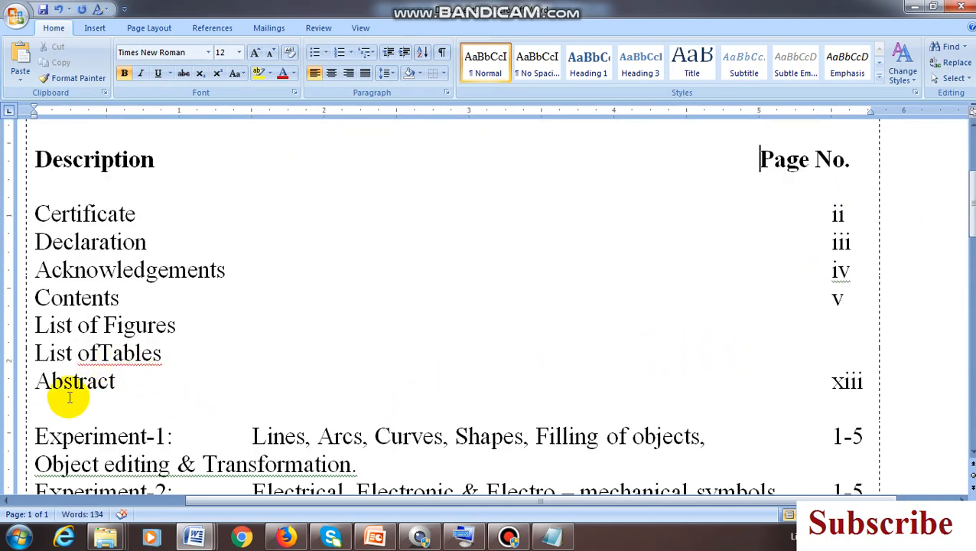
{"action": "left_click_drag", "start_coordinate": [899, 378], "coordinate": [23, 223]}
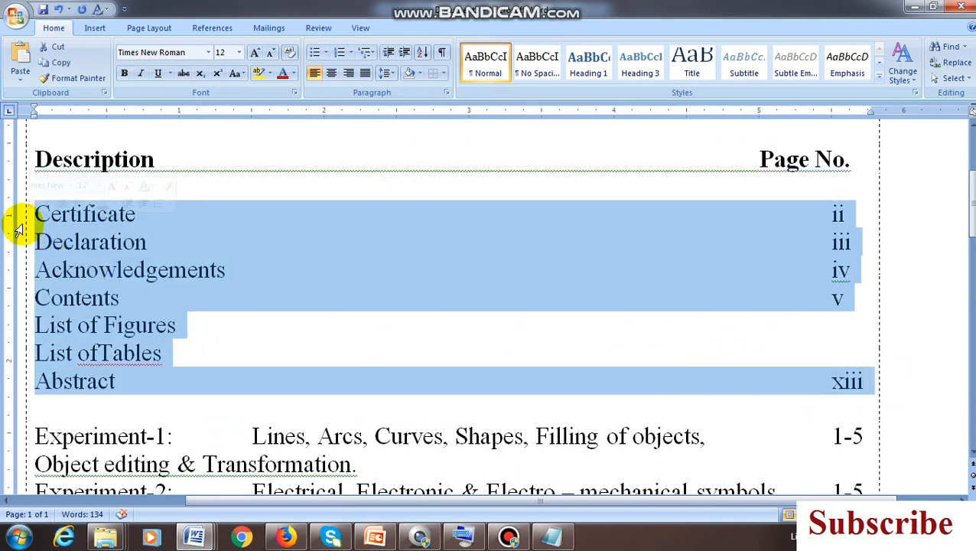
{"action": "left_click", "coordinate": [313, 73]}
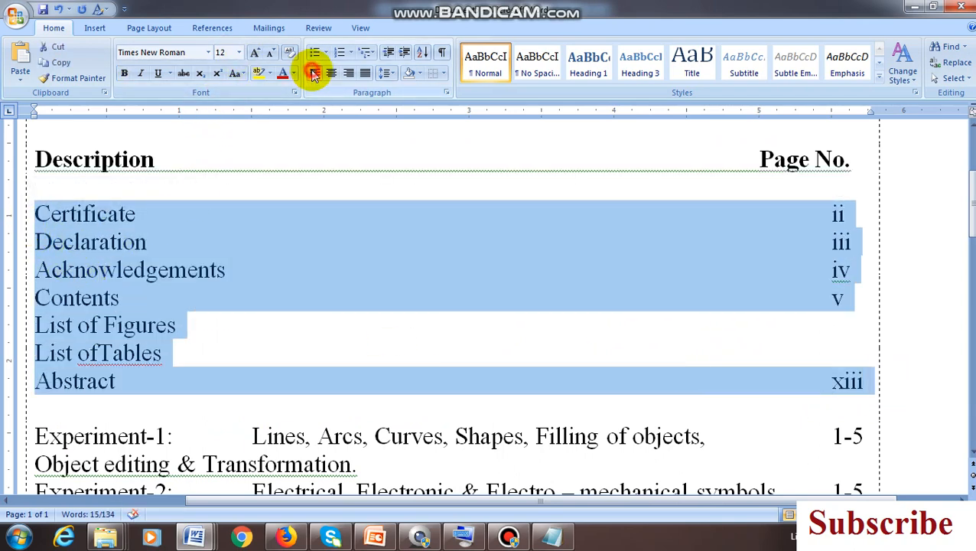
Clear the spacing between Certificate and its page number ii, and tab the number back into the page-number column
{"action": "double_click", "coordinate": [830, 214]}
{"action": "left_click_drag", "start_coordinate": [817, 215], "coordinate": [295, 214]}
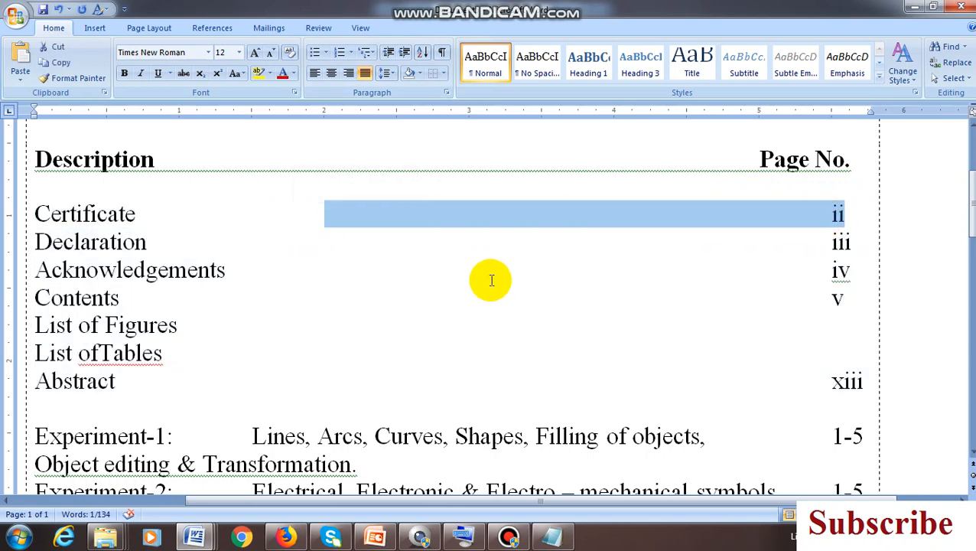
{"action": "key", "text": "Left"}
{"action": "left_click_drag", "start_coordinate": [825, 213], "coordinate": [349, 221]}
{"action": "key", "text": "Delete"}
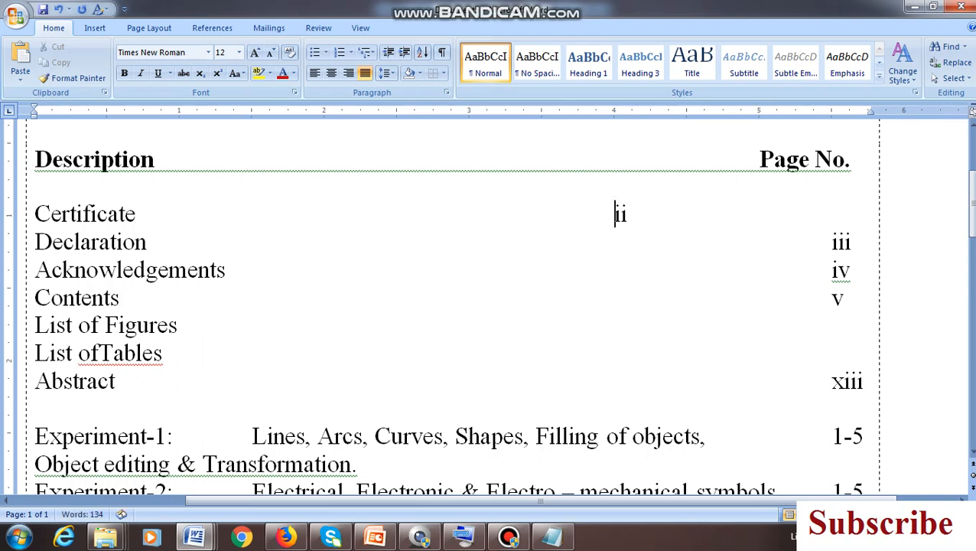
Remove the gap before Declaration's page number iii and realign the number with the page-number column using tabs
{"action": "left_click_drag", "start_coordinate": [830, 243], "coordinate": [218, 247]}
{"action": "key", "text": "Delete"}
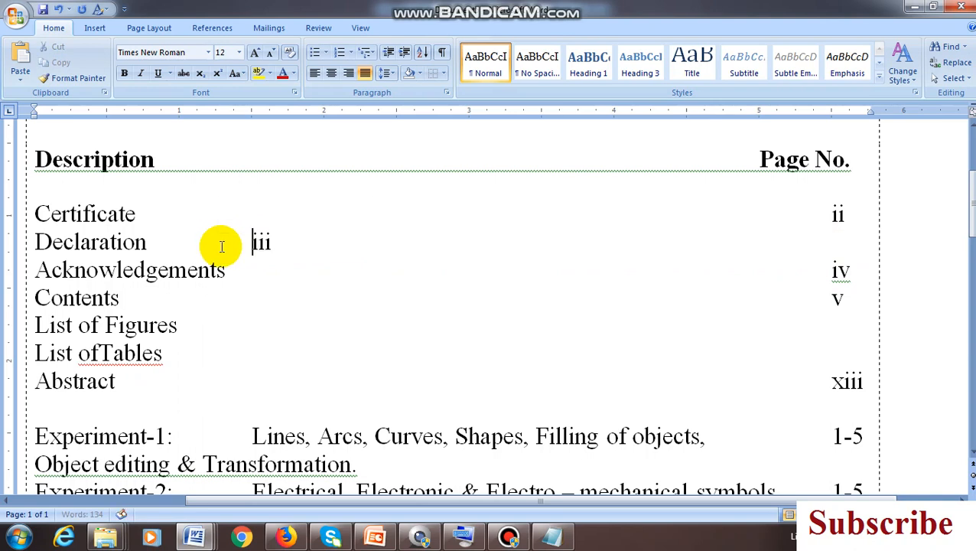
{"action": "key", "text": "Tab"}
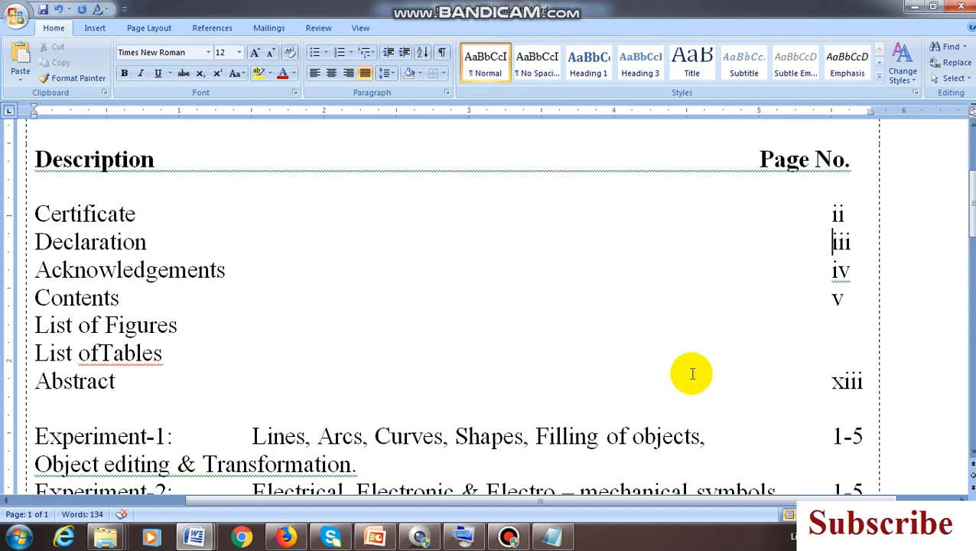
Set the line spacing of the front-matter entries from Certificate to Abstract to 1.5
{"action": "left_click_drag", "start_coordinate": [116, 384], "coordinate": [11, 217]}
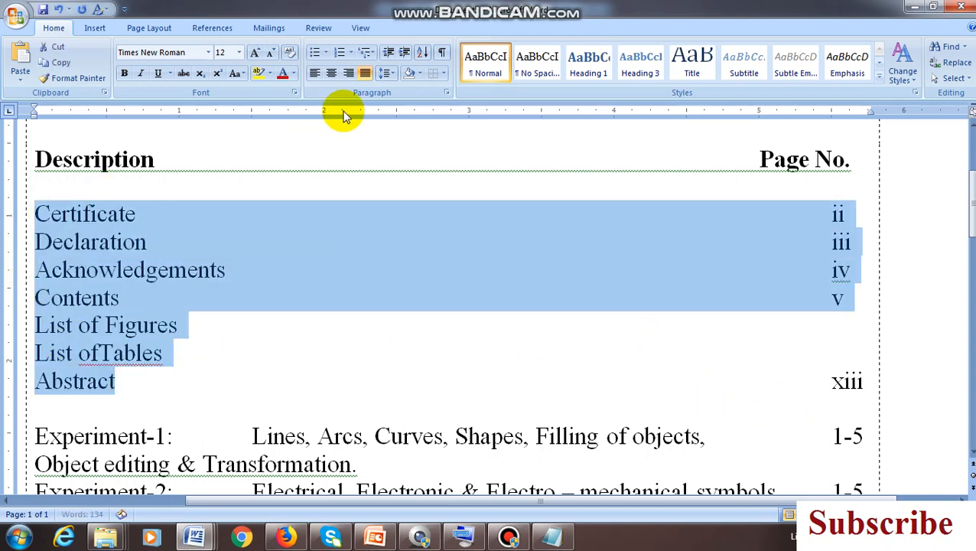
{"action": "left_click", "coordinate": [388, 72]}
{"action": "left_click", "coordinate": [403, 122]}
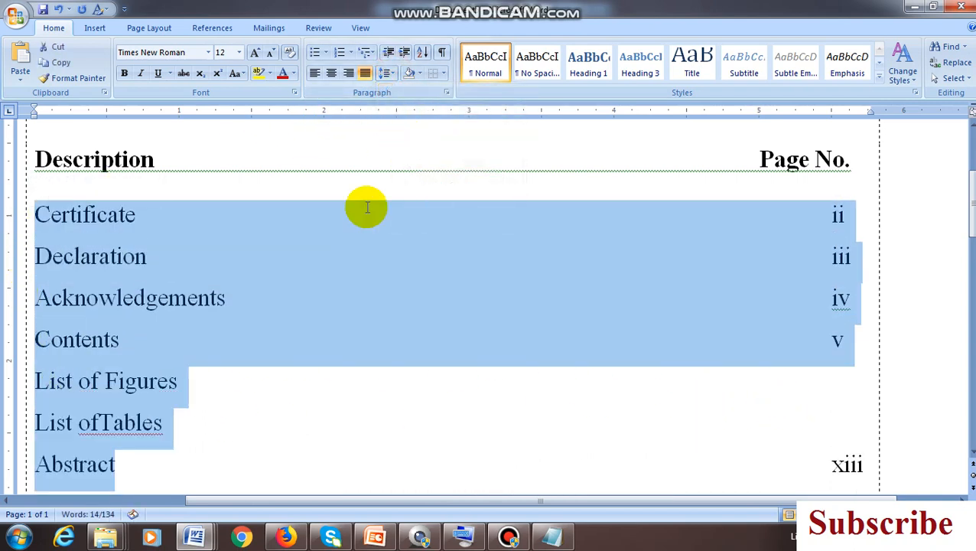
Remove the extra tab gap between the experiment labels and their titles for Experiment-1, Experiment-2 and Experiment-3
{"action": "left_click", "coordinate": [301, 310]}
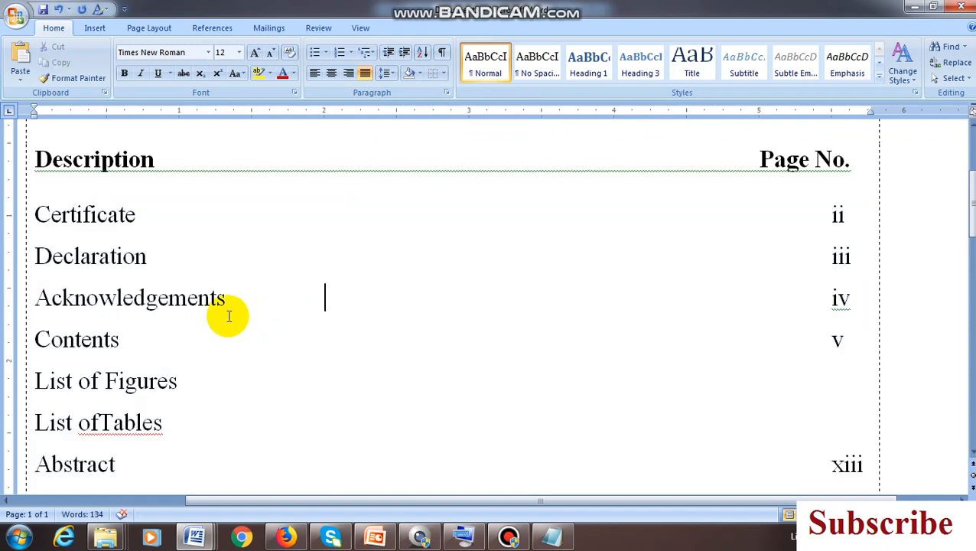
{"action": "scroll", "coordinate": [230, 316], "scroll_direction": "down", "scroll_amount": 1}
{"action": "scroll", "coordinate": [290, 344], "scroll_direction": "down", "scroll_amount": 4}
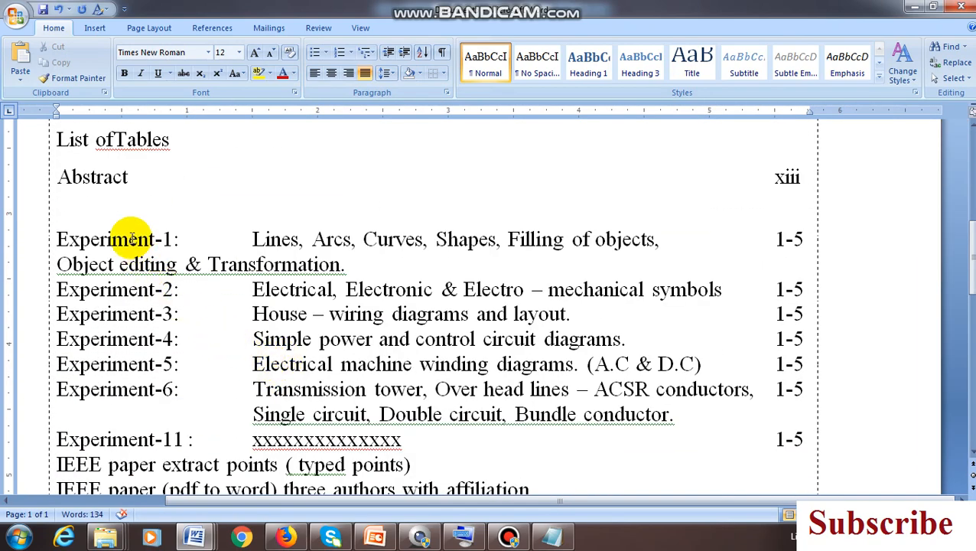
{"action": "left_click", "coordinate": [255, 240]}
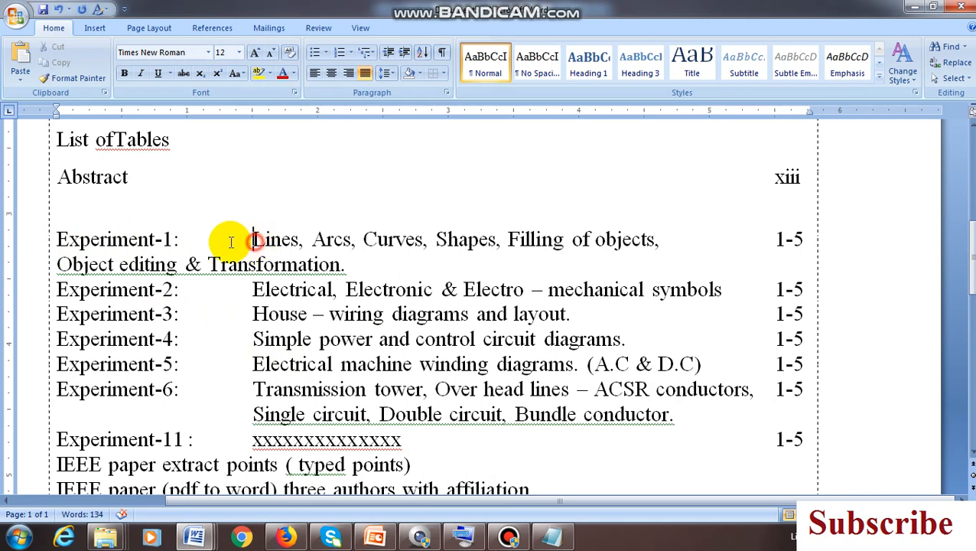
{"action": "left_click_drag", "start_coordinate": [231, 242], "coordinate": [187, 241]}
{"action": "key", "text": "BackSpace"}
{"action": "left_click_drag", "start_coordinate": [252, 291], "coordinate": [193, 295]}
{"action": "key", "text": "BackSpace"}
{"action": "left_click_drag", "start_coordinate": [253, 313], "coordinate": [201, 312]}
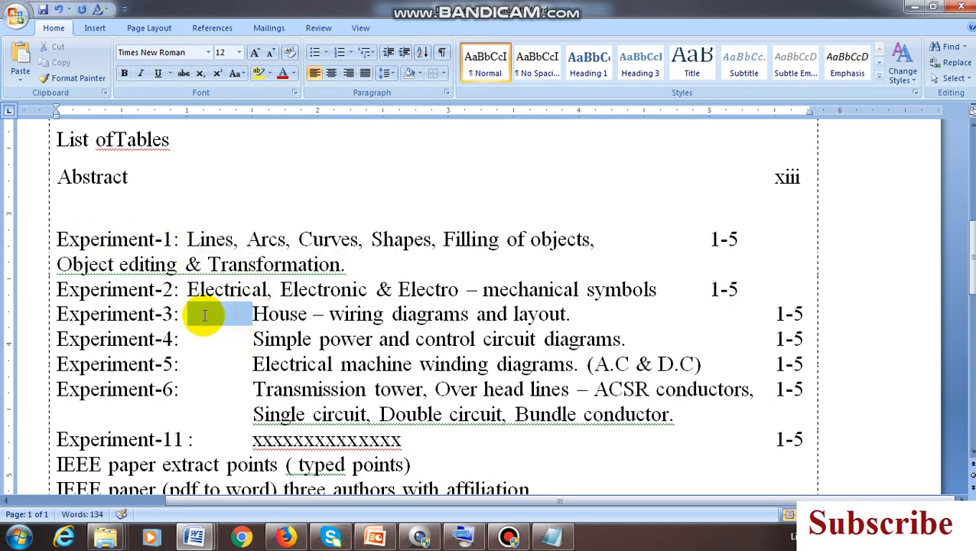
{"action": "key", "text": "BackSpace"}
Close the extra tab gap before the titles of Experiment-4, Experiment-5 and Experiment-6
{"action": "left_click", "coordinate": [255, 339]}
{"action": "left_click_drag", "start_coordinate": [255, 338], "coordinate": [198, 364]}
{"action": "key", "text": "BackSpace"}
{"action": "key", "text": "BackSpace"}
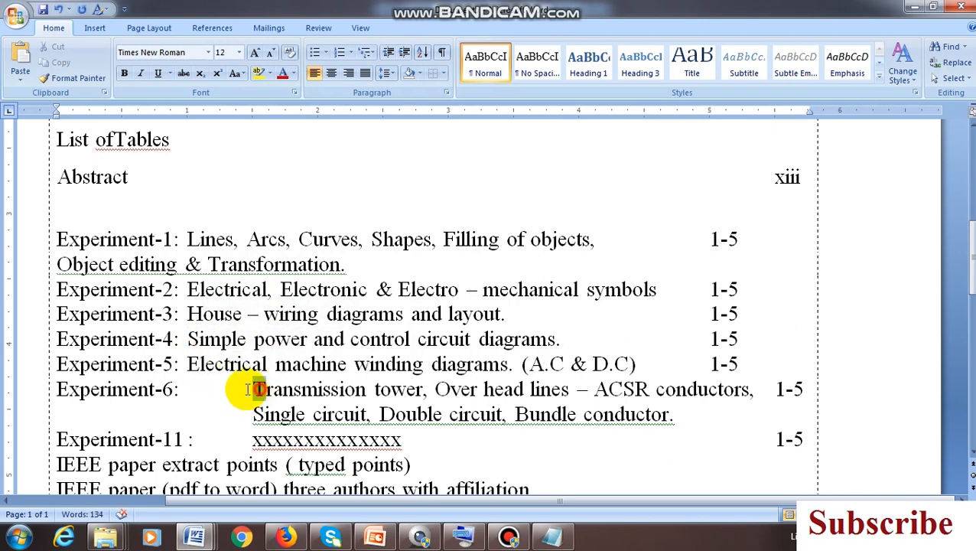
{"action": "left_click_drag", "start_coordinate": [251, 390], "coordinate": [198, 391]}
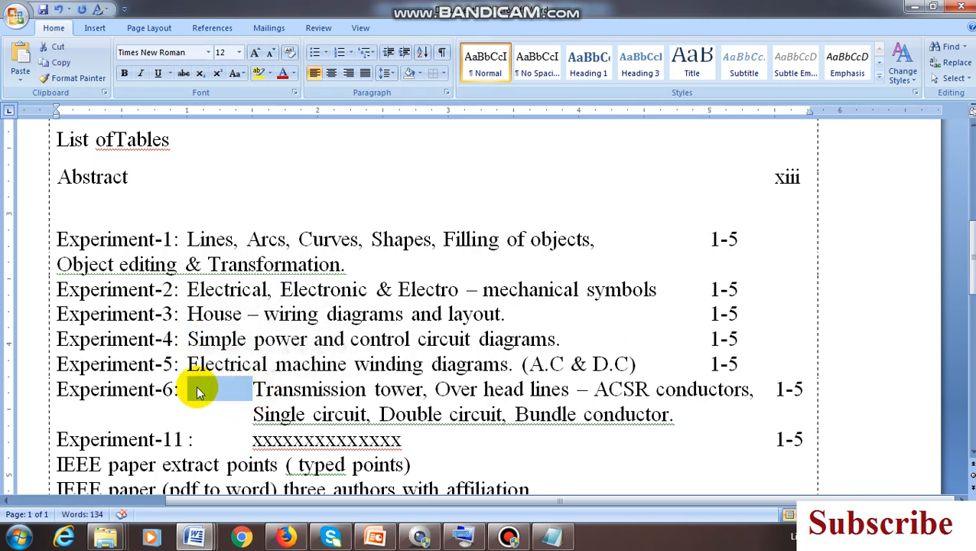
{"action": "key", "text": "BackSpace"}
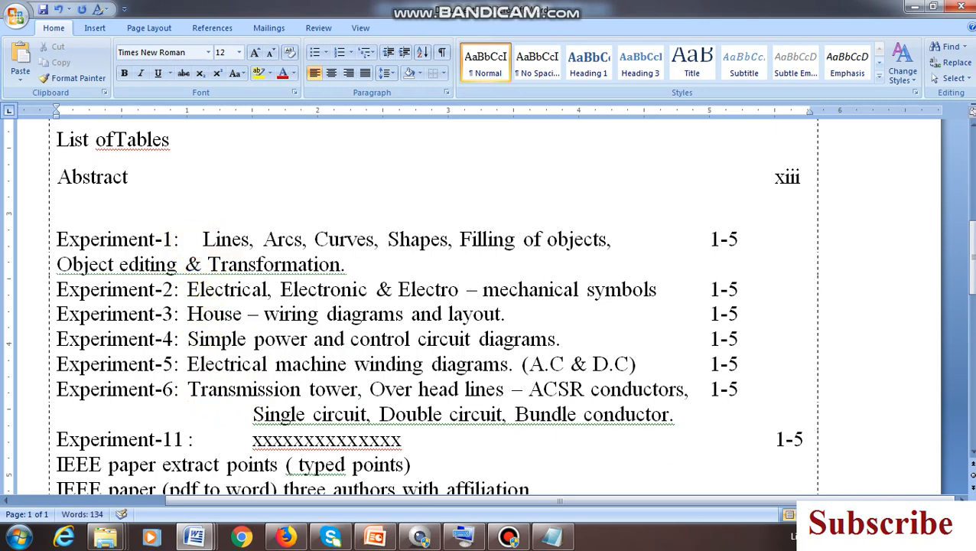
Delete all the spaces between the Experiment-1 label's colon and its title beginning with Lines
{"action": "key", "text": "BackSpace"}
{"action": "key", "text": "BackSpace"}
{"action": "key", "text": "BackSpace"}
{"action": "key", "text": "BackSpace"}
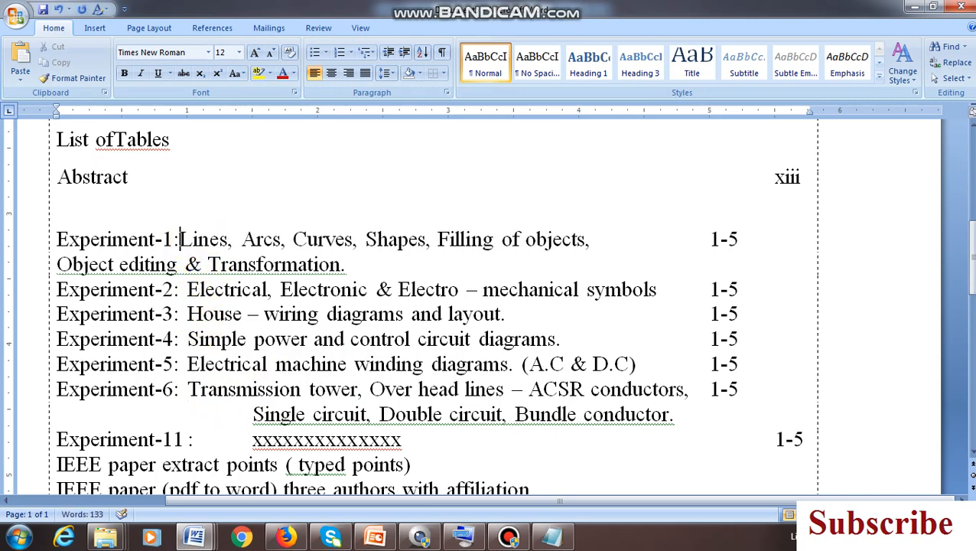